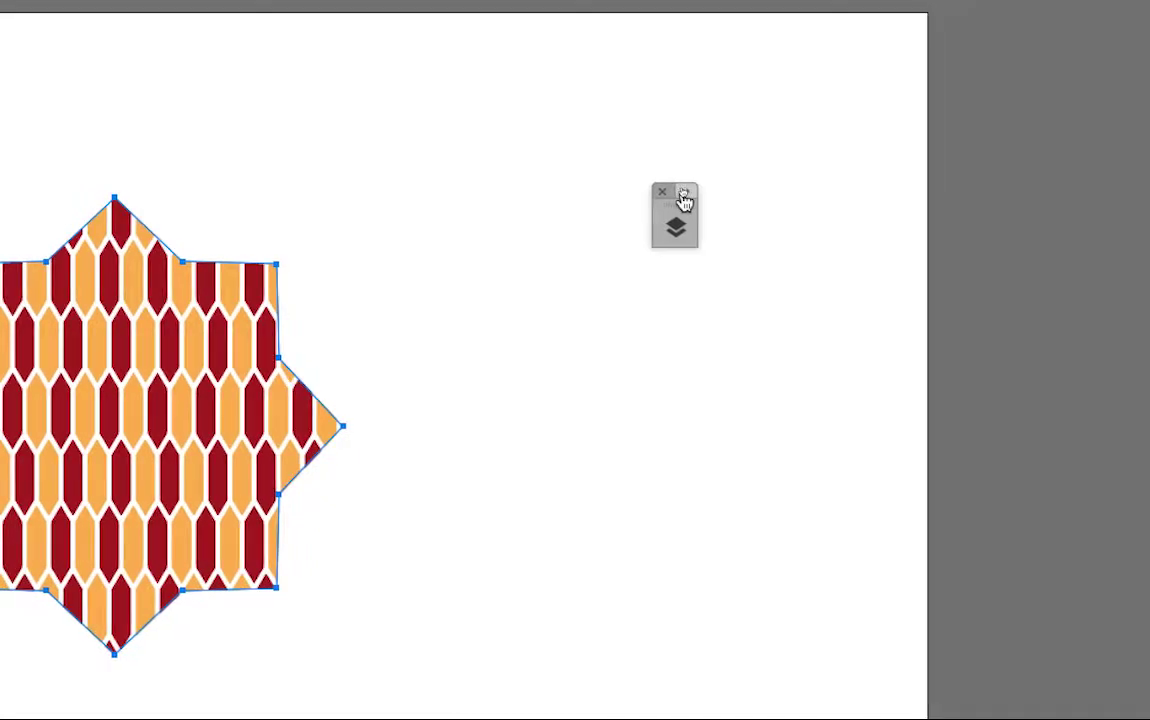
Step: Lock Calque 1, which holds the patterned star, and add a new layer Calque 2 above it
{"action": "left_click", "coordinate": [684, 194]}
{"action": "left_click", "coordinate": [680, 212]}
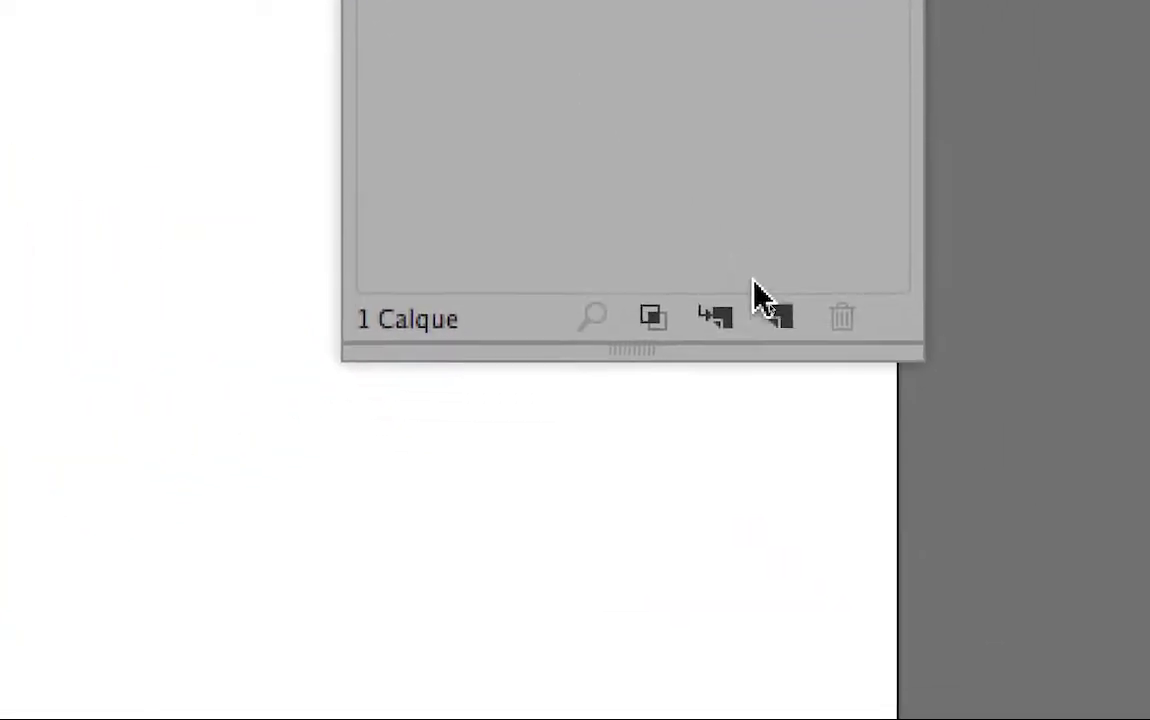
{"action": "left_click", "coordinate": [1029, 578]}
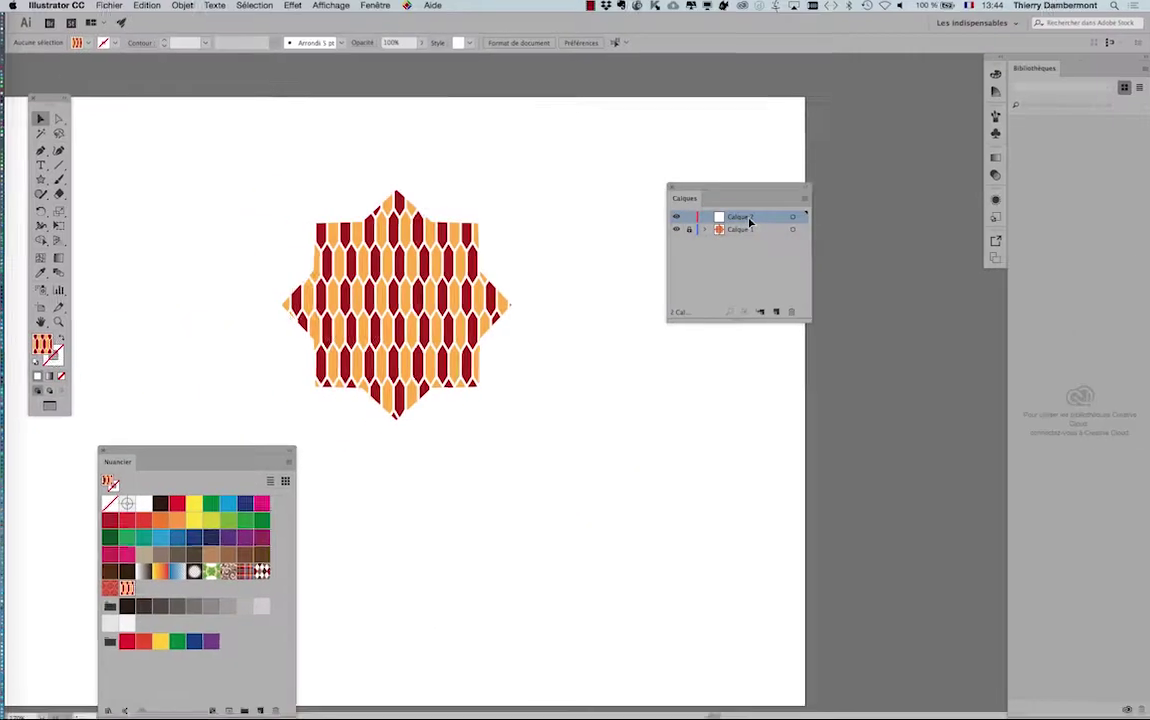
{"action": "left_click_drag", "start_coordinate": [727, 190], "coordinate": [879, 140]}
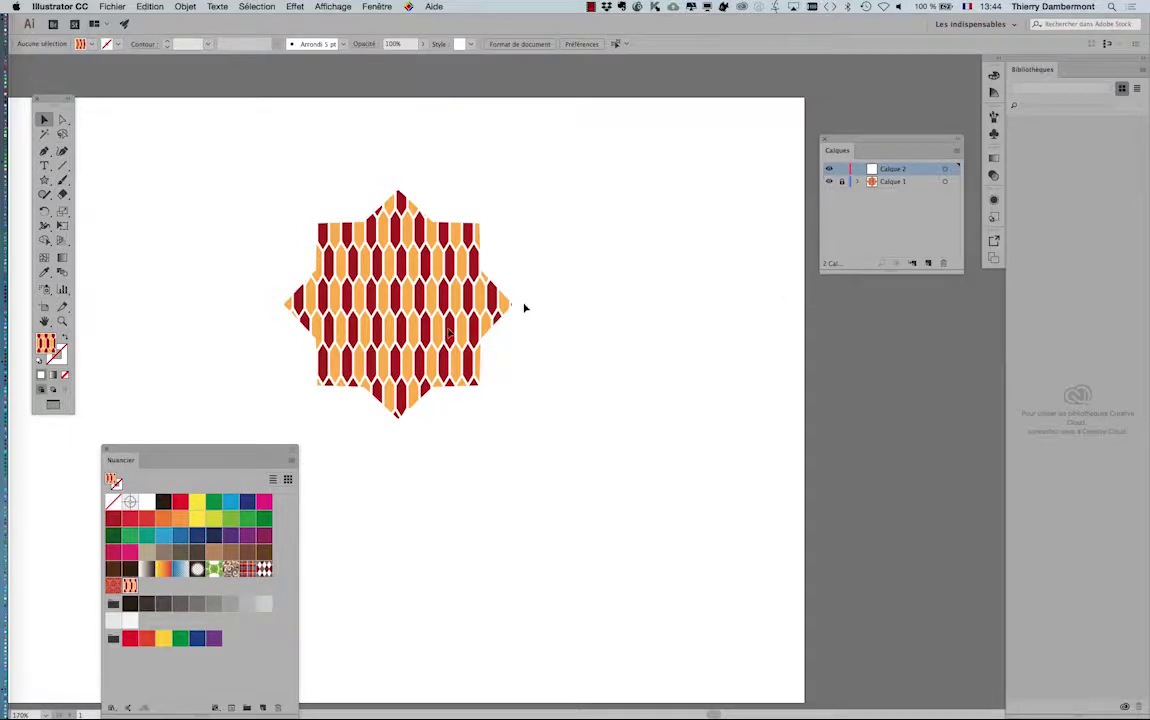
Step: Place the orange and dark red hexagon pattern swatch as editable artwork on the artboard below the star, and deselect it
{"action": "left_click_drag", "start_coordinate": [581, 368], "coordinate": [737, 231]}
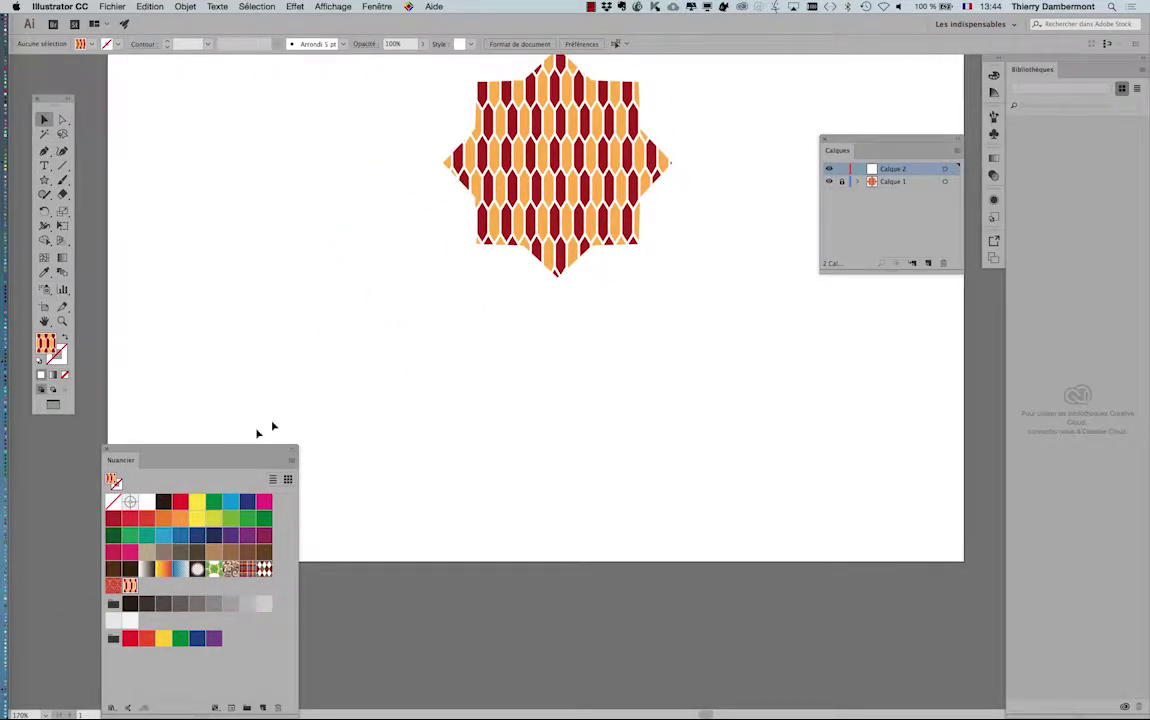
{"action": "left_click_drag", "start_coordinate": [258, 456], "coordinate": [266, 334]}
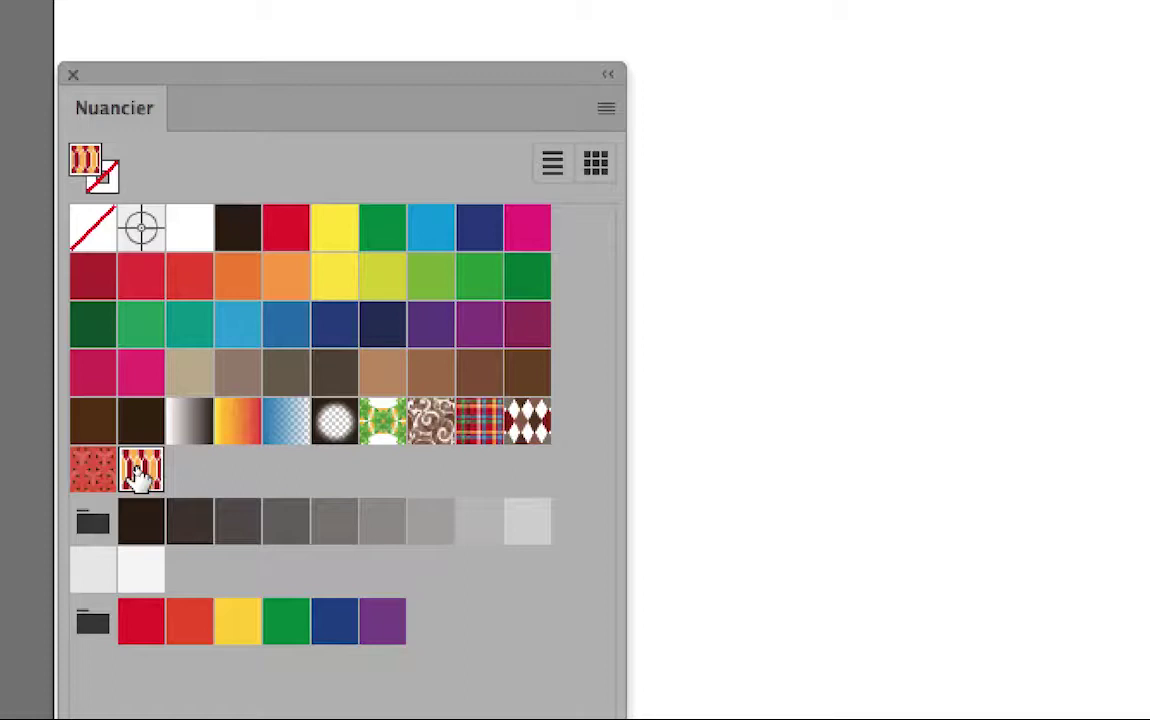
{"action": "left_click_drag", "start_coordinate": [140, 472], "coordinate": [418, 436]}
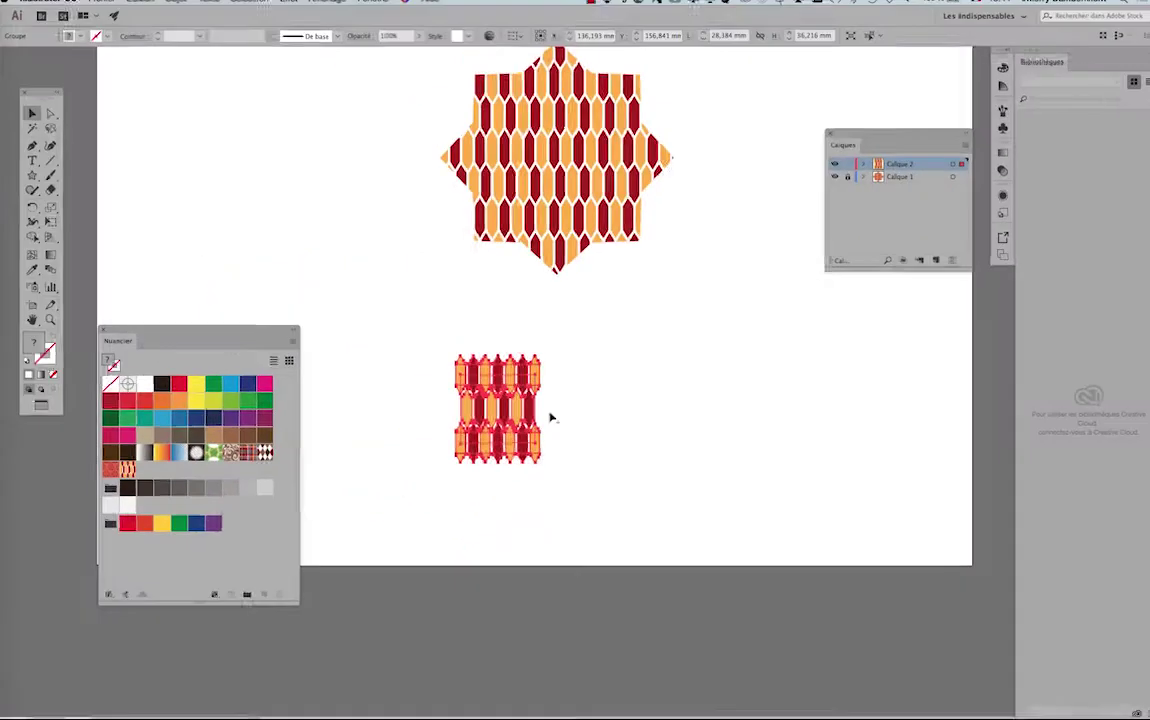
{"action": "scroll", "coordinate": [551, 418], "scroll_direction": "up", "scroll_amount": 2}
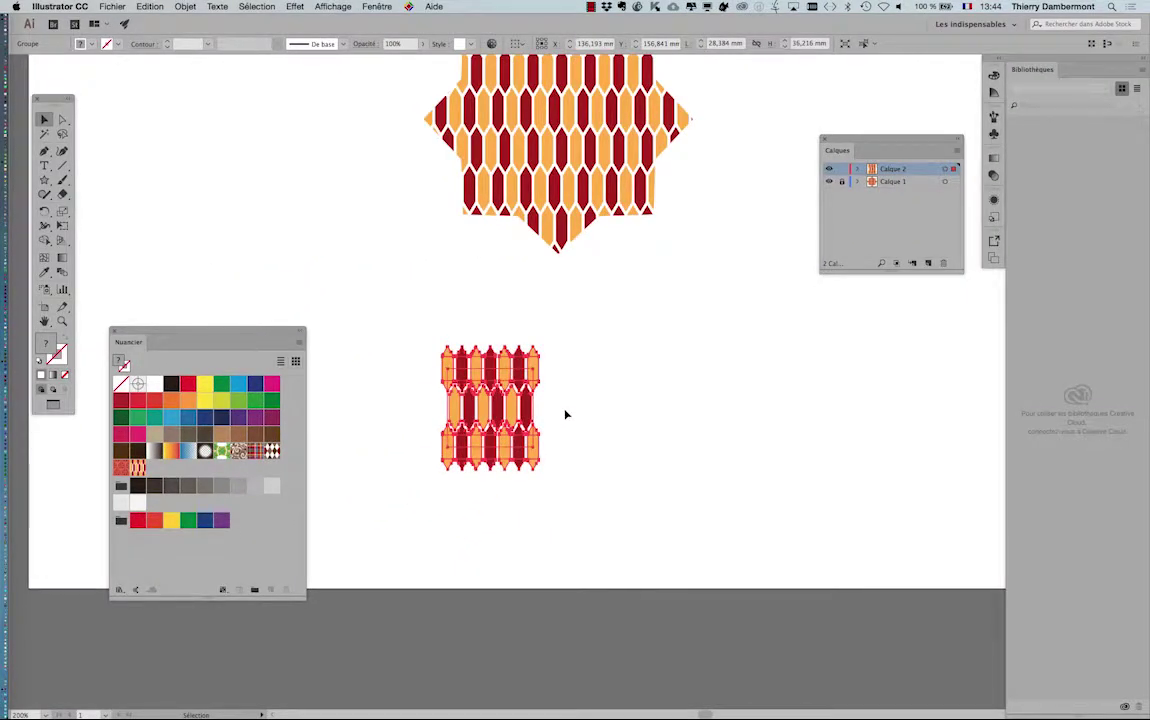
{"action": "left_click", "coordinate": [566, 414]}
{"action": "scroll", "coordinate": [555, 412], "scroll_direction": "up", "scroll_amount": 1}
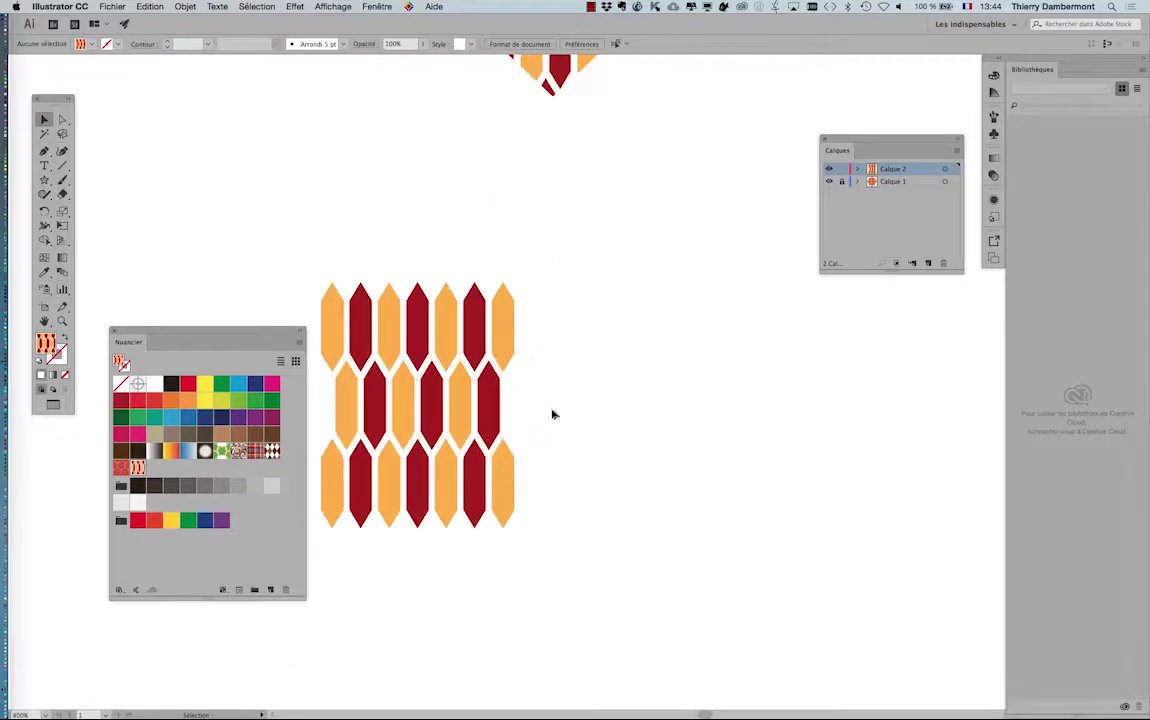
{"action": "scroll", "coordinate": [745, 441], "scroll_direction": "up", "scroll_amount": 3}
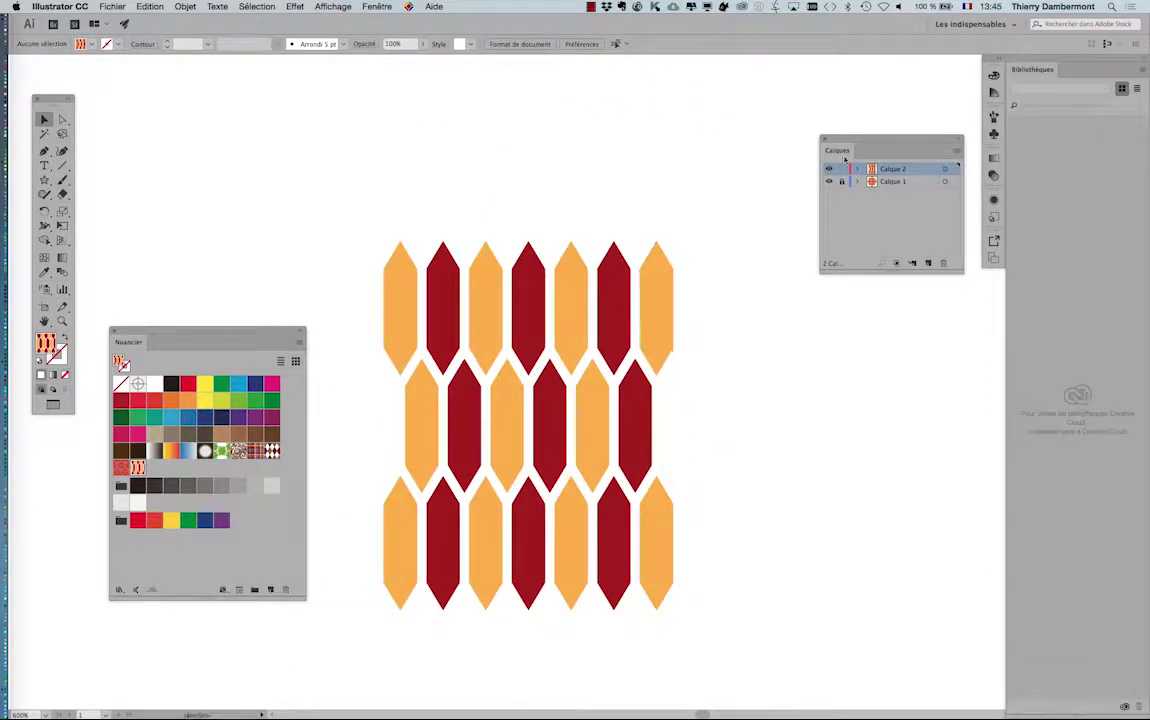
Step: Expand Calque 2 and its pattern group, and enlarge the layer list to show all its subgroups and paths
{"action": "left_click_drag", "start_coordinate": [850, 145], "coordinate": [745, 132]}
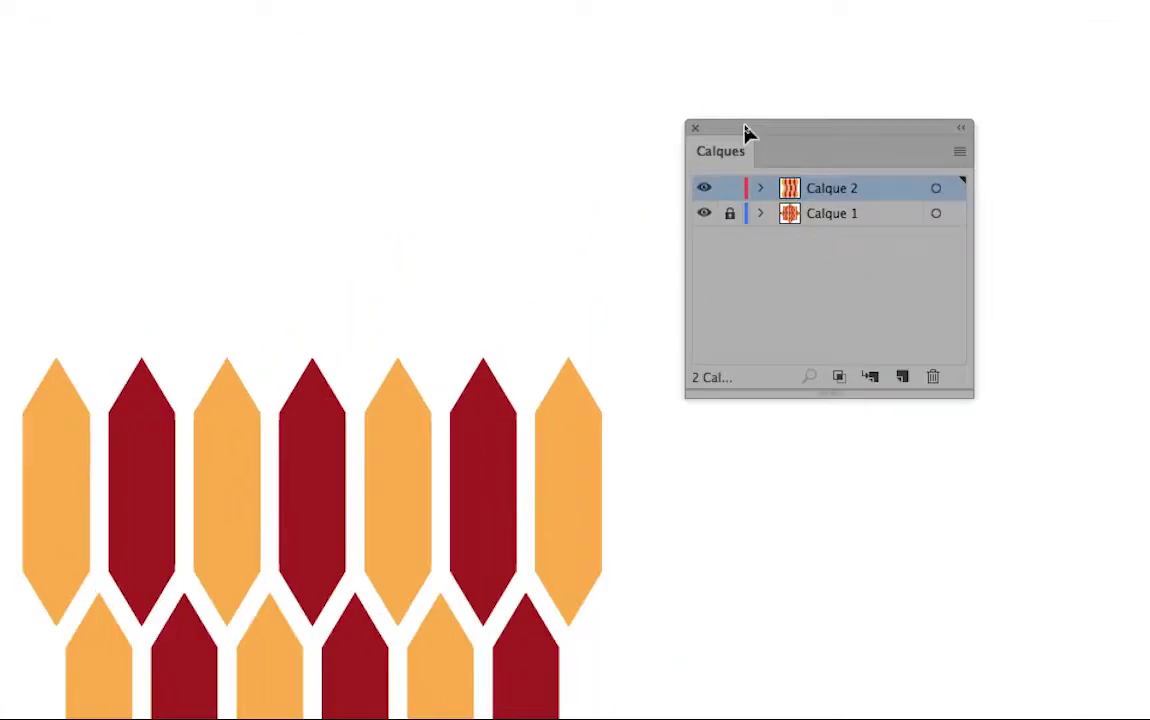
{"action": "left_click", "coordinate": [768, 181]}
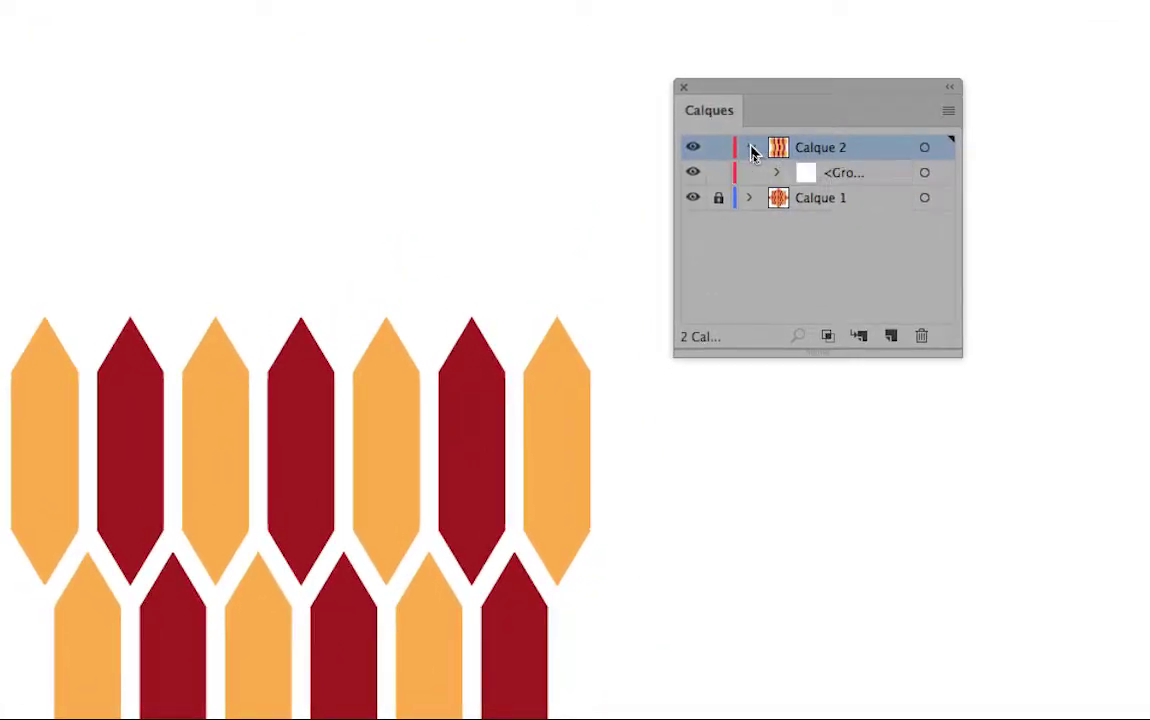
{"action": "left_click", "coordinate": [752, 157]}
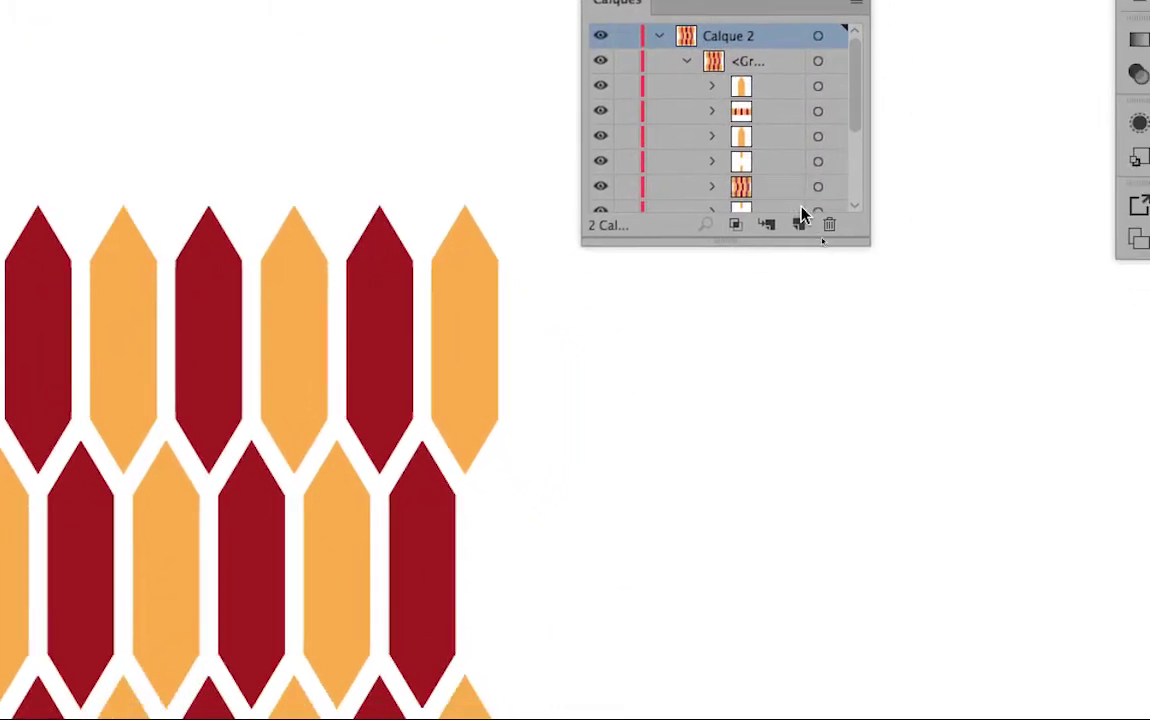
{"action": "left_click_drag", "start_coordinate": [820, 213], "coordinate": [886, 557]}
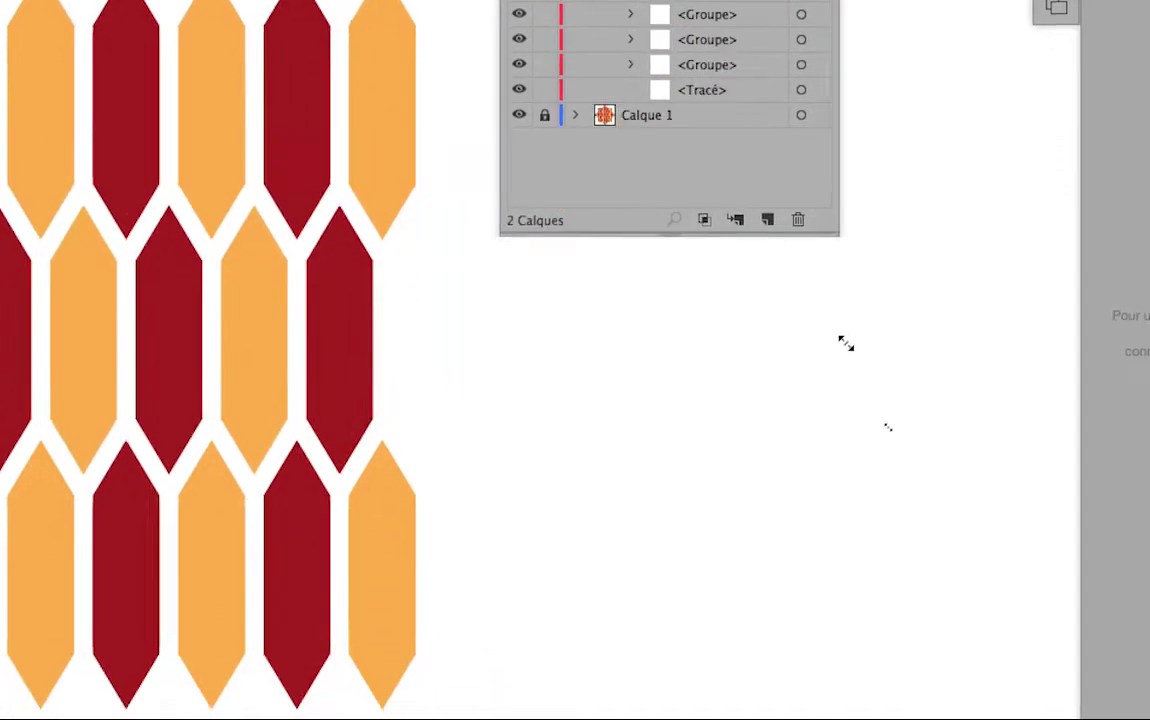
{"action": "left_click_drag", "start_coordinate": [846, 343], "coordinate": [843, 342]}
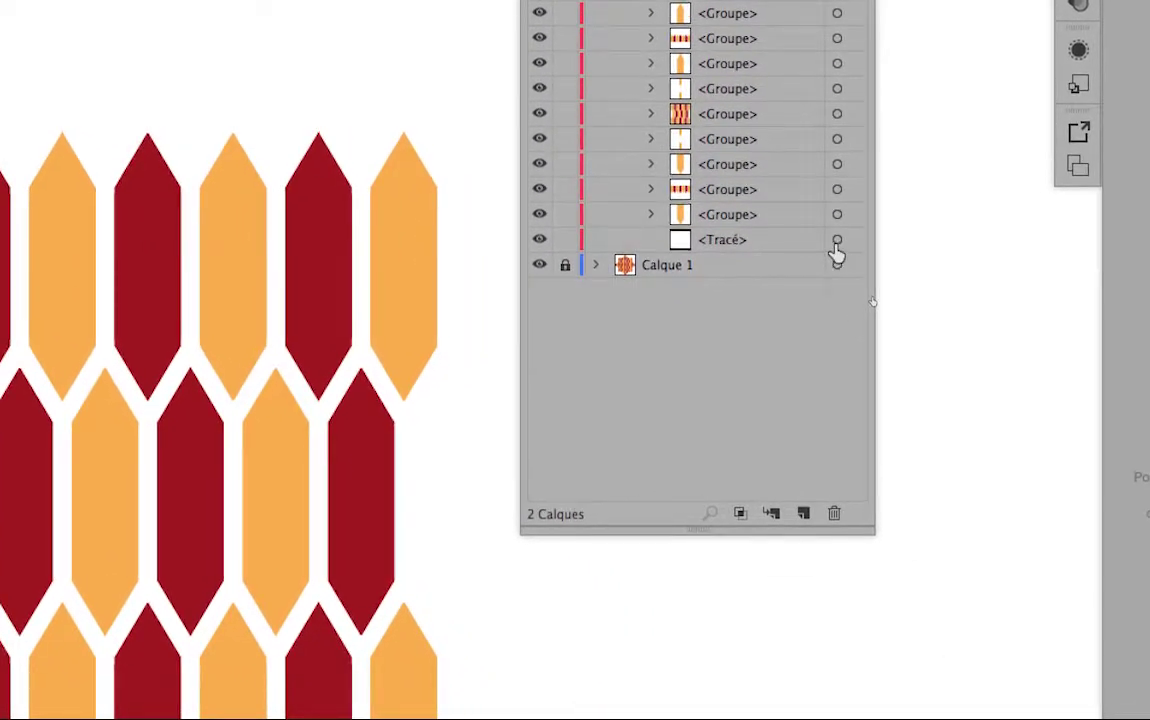
Step: Select the unfilled bounding rectangle <Tracé> at the bottom of the pattern group and lock it
{"action": "left_click", "coordinate": [837, 243]}
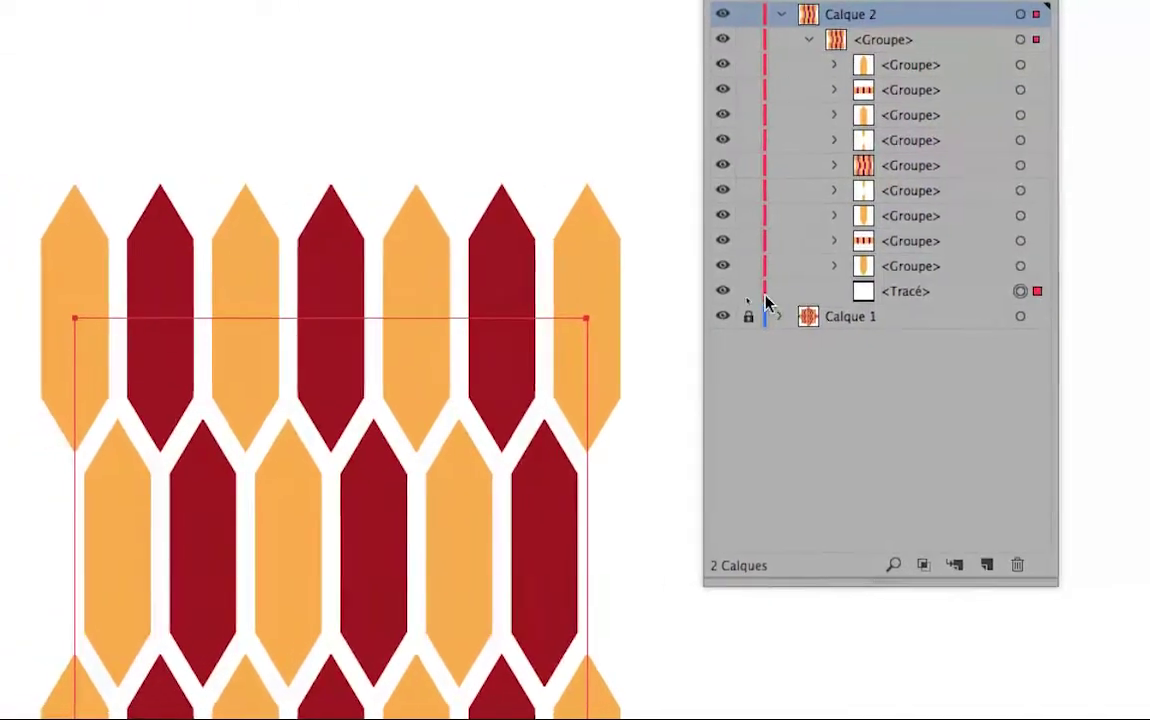
{"action": "left_click", "coordinate": [749, 292]}
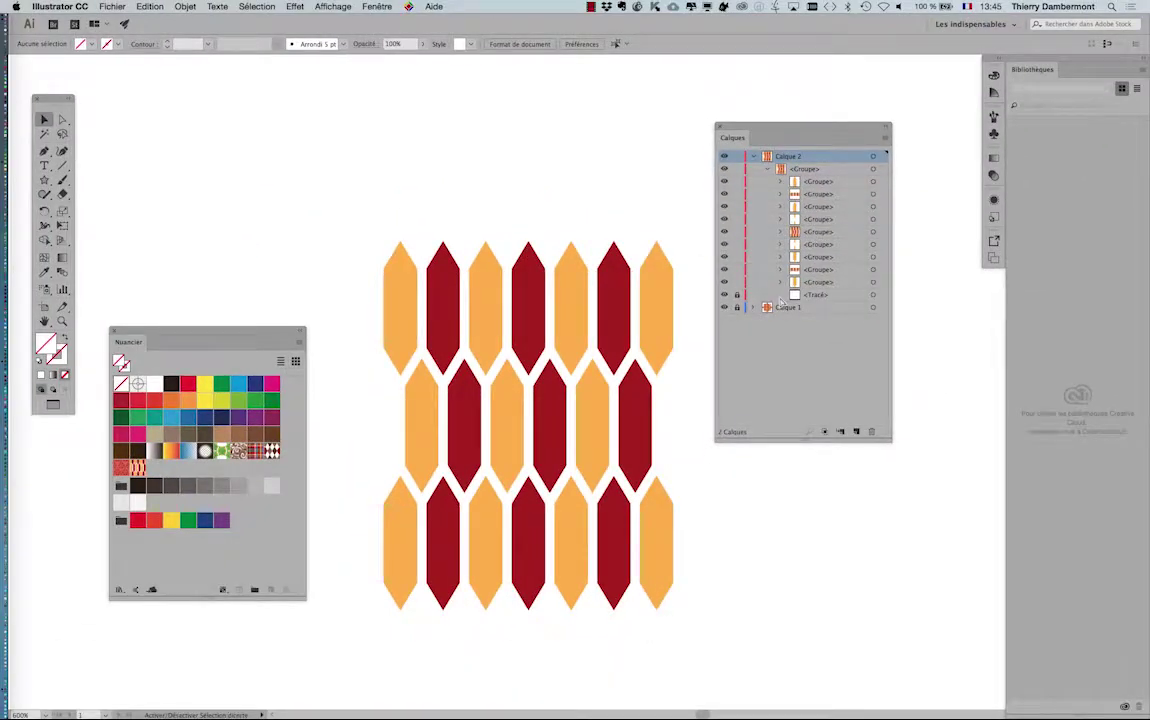
{"action": "left_click_drag", "start_coordinate": [767, 128], "coordinate": [774, 123]}
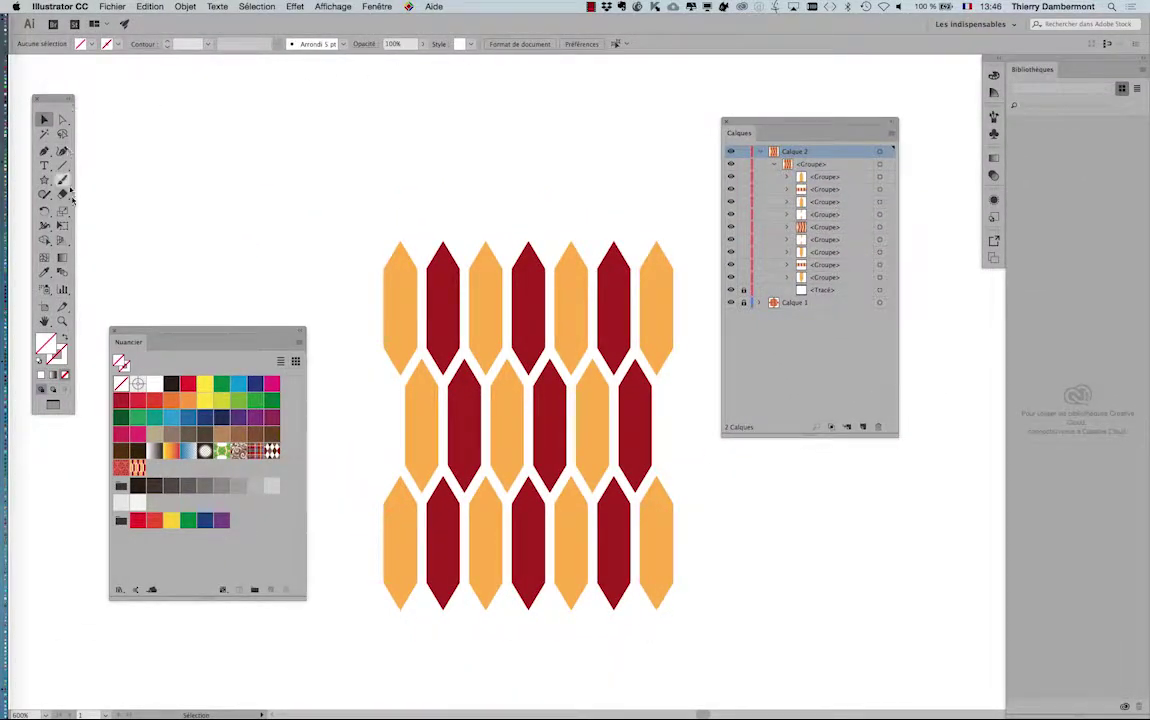
Step: Directly select the first orange shape in the upper row and extend the selection to everything with the same fill colour
{"action": "left_click_drag", "start_coordinate": [261, 331], "coordinate": [183, 486]}
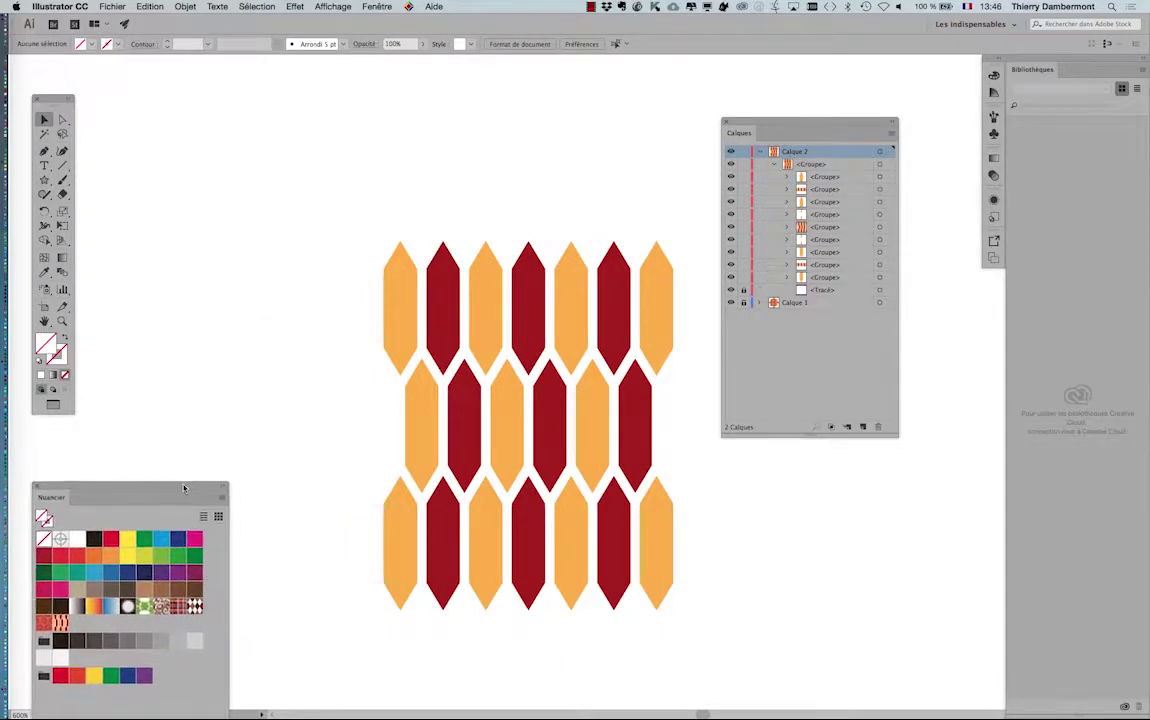
{"action": "left_click_drag", "start_coordinate": [774, 122], "coordinate": [825, 132]}
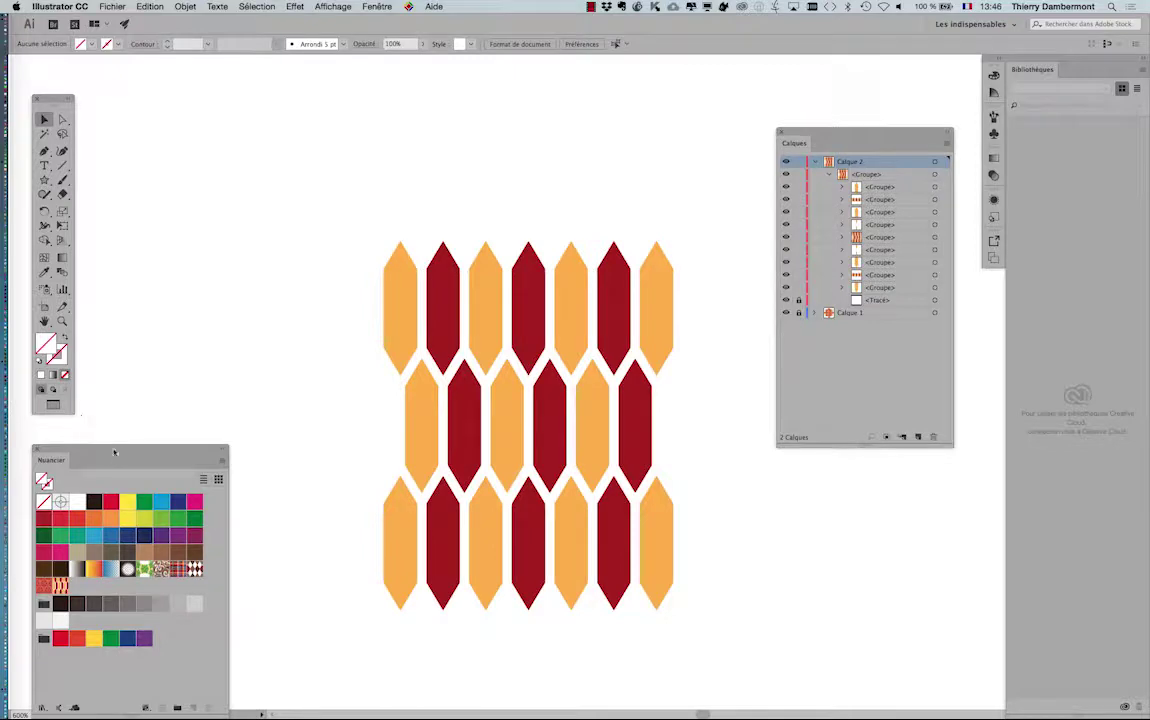
{"action": "left_click_drag", "start_coordinate": [114, 453], "coordinate": [183, 160]}
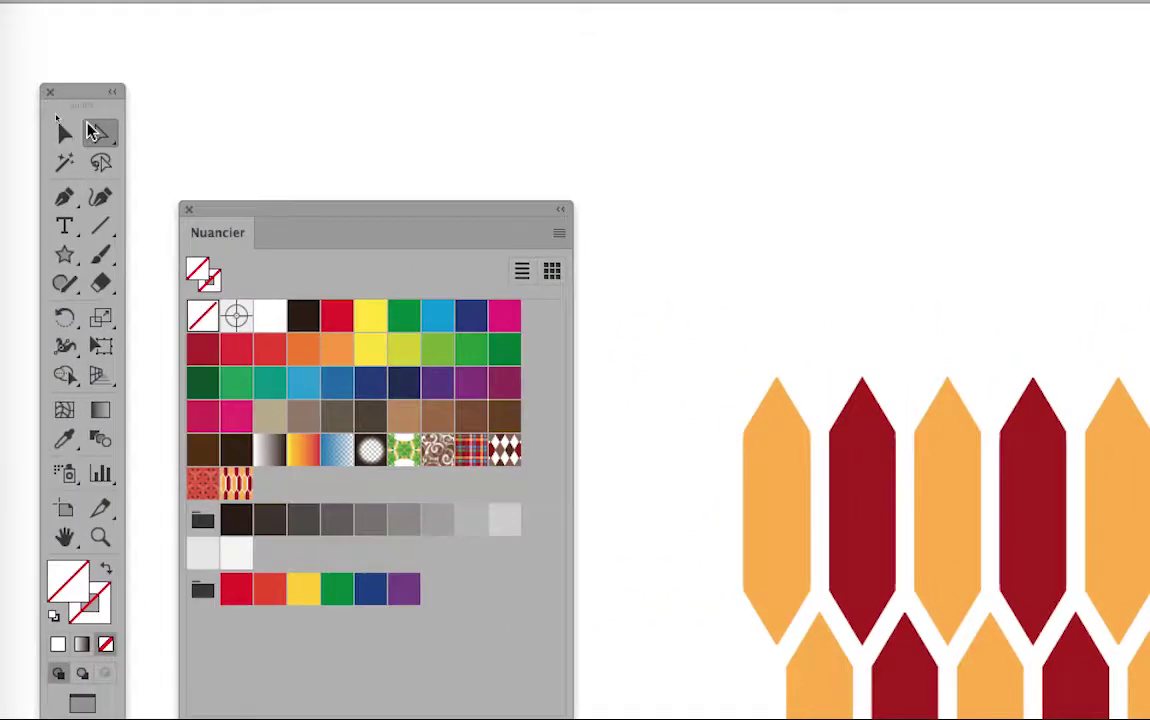
{"action": "left_click", "coordinate": [321, 249]}
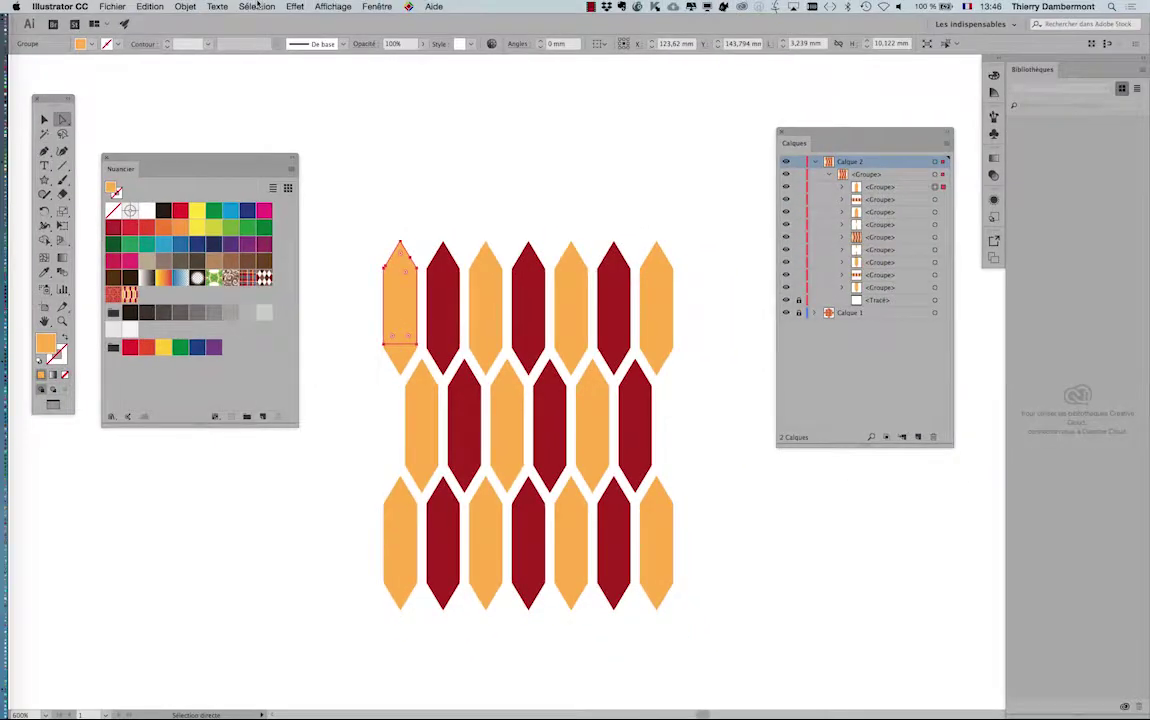
{"action": "left_click", "coordinate": [257, 6]}
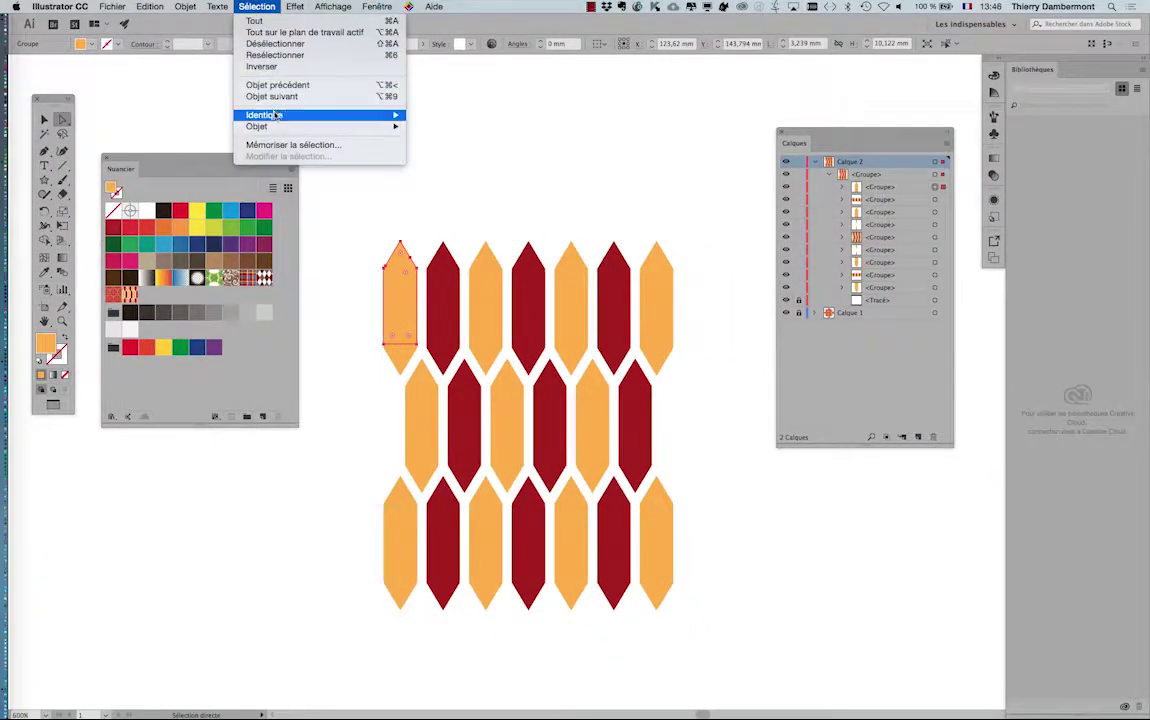
{"action": "mouse_move", "coordinate": [390, 115]}
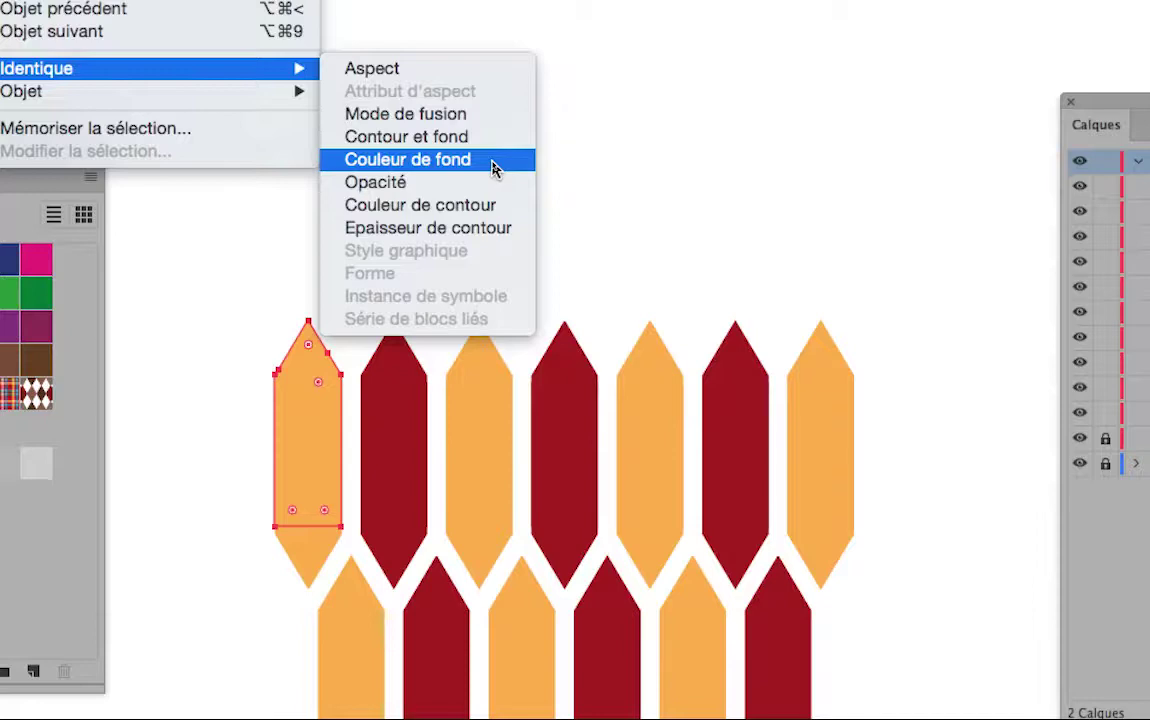
{"action": "left_click", "coordinate": [493, 165]}
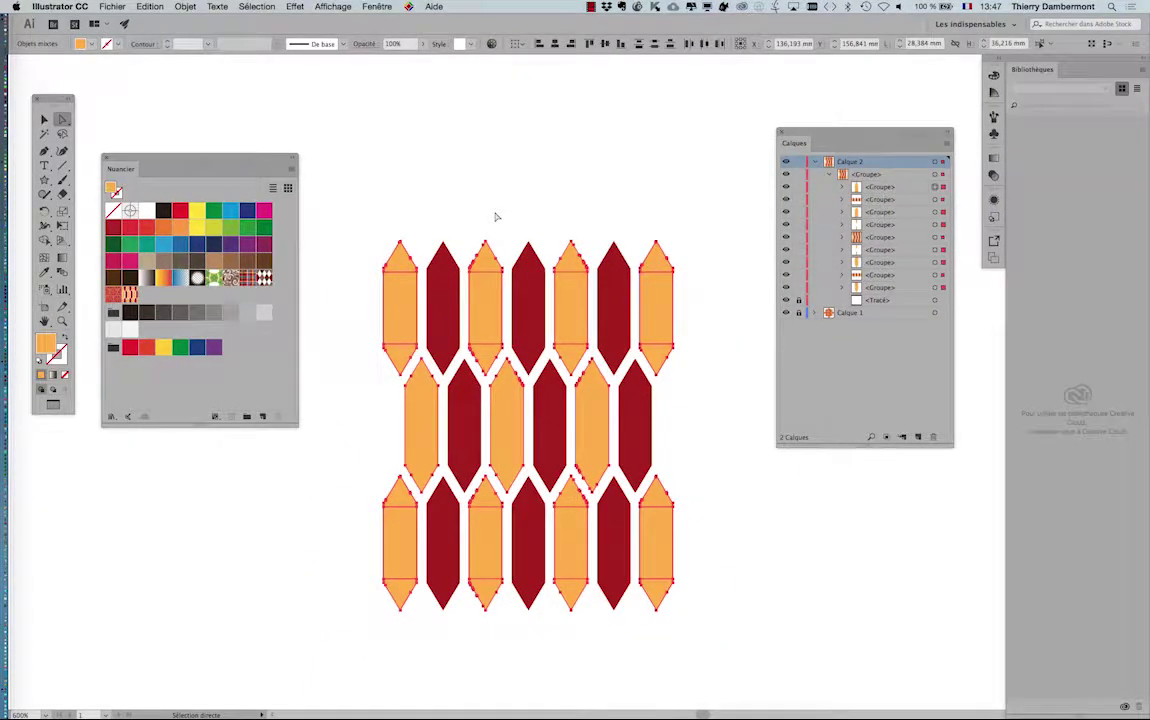
Step: Save the selection of all orange shapes under the name Sélection 1
{"action": "left_click", "coordinate": [250, 5]}
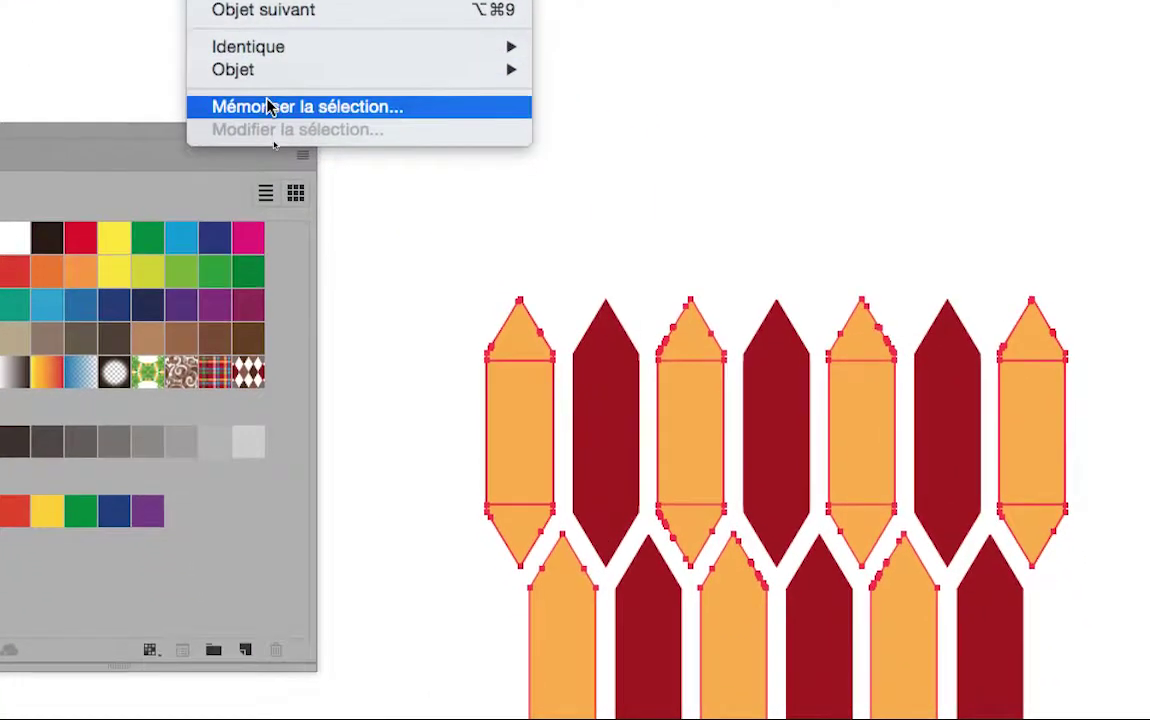
{"action": "left_click", "coordinate": [268, 106]}
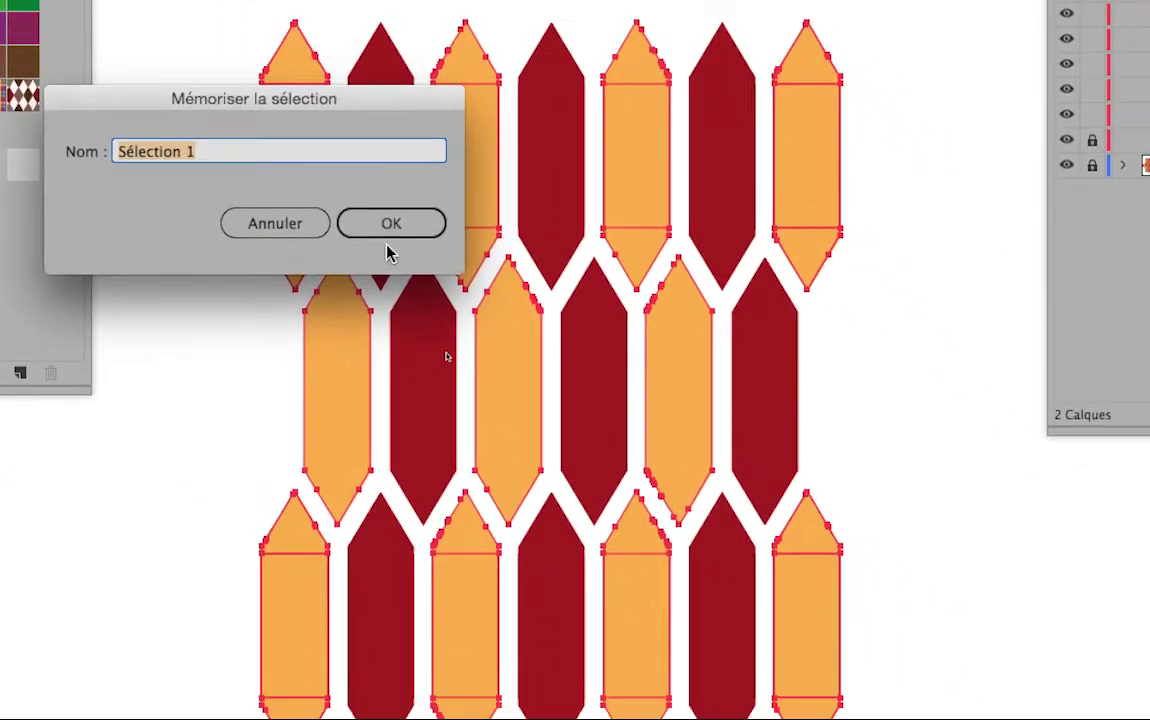
{"action": "left_click", "coordinate": [390, 230]}
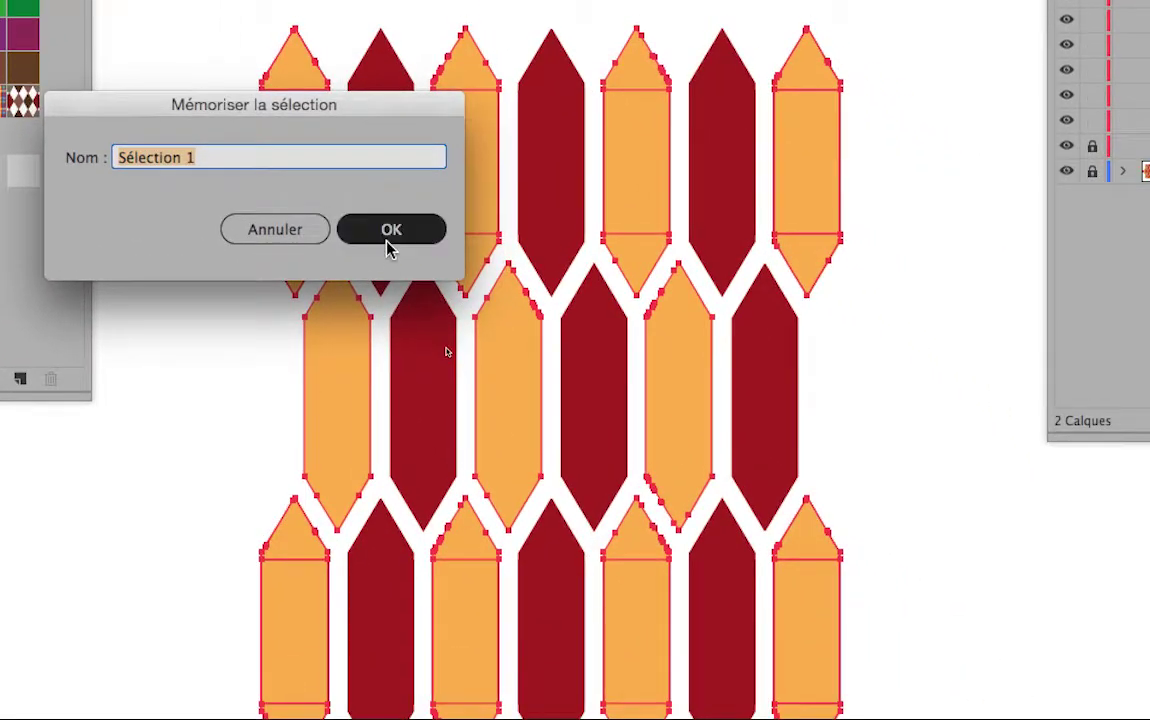
Step: Select the first dark red shape in the upper row and extend the selection to everything with the same fill colour
{"action": "left_click", "coordinate": [388, 196]}
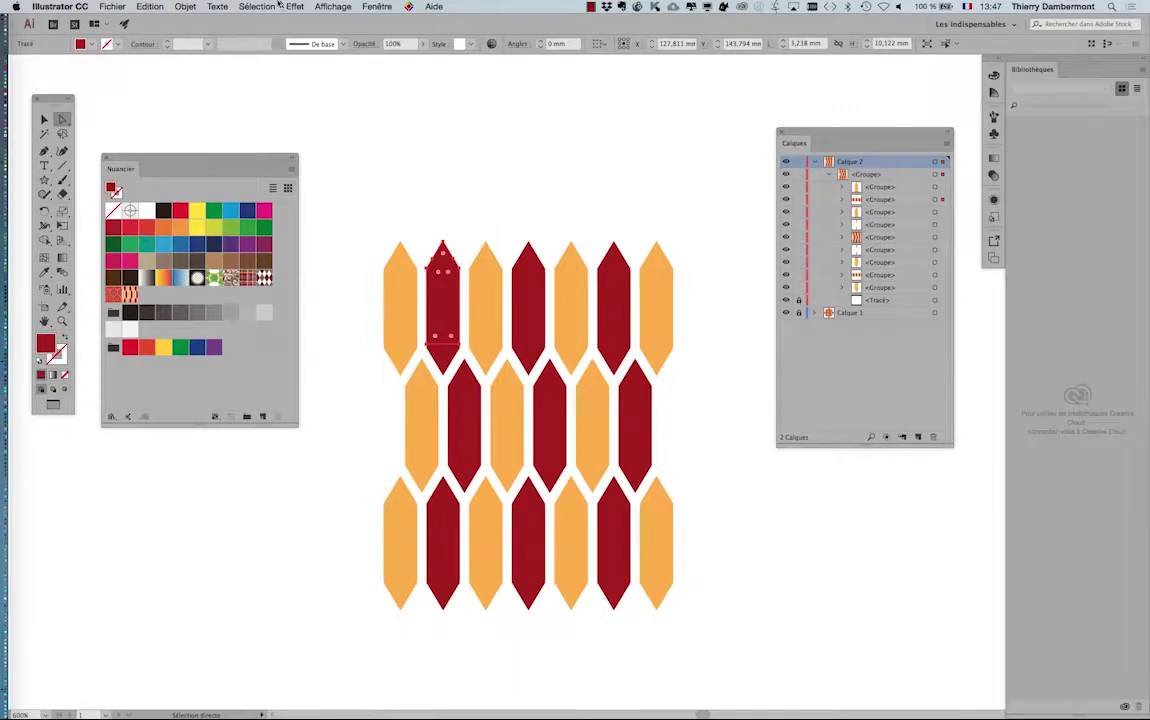
{"action": "left_click", "coordinate": [257, 6]}
{"action": "mouse_move", "coordinate": [300, 115]}
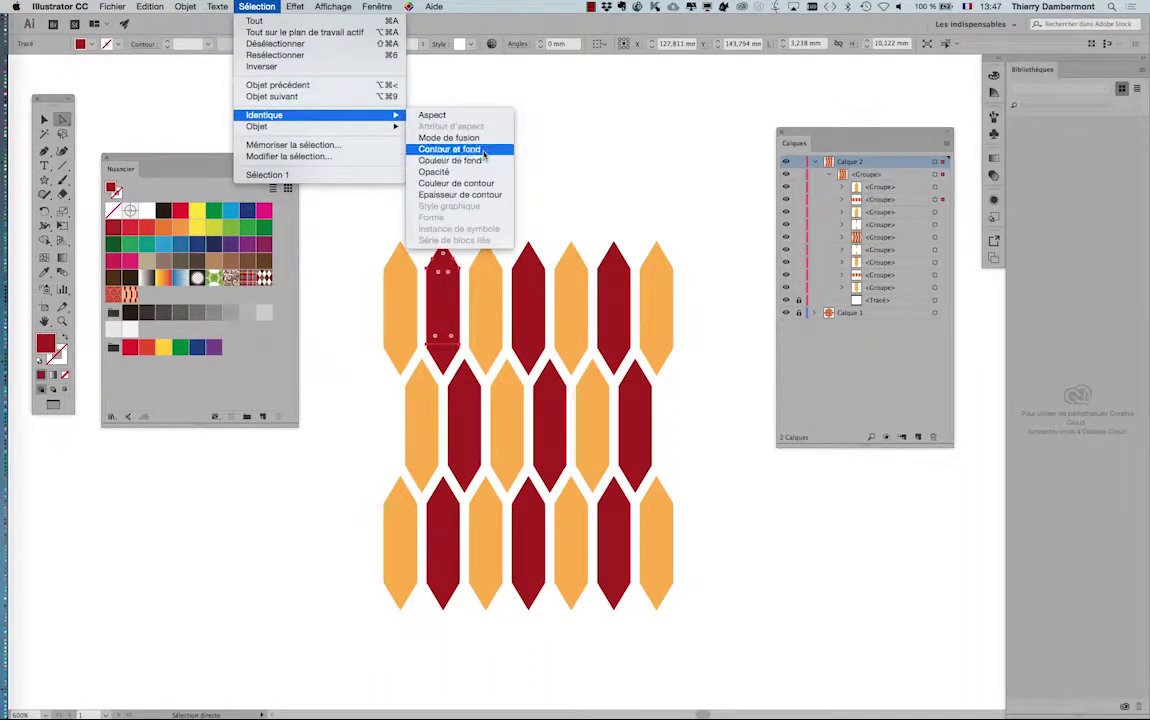
{"action": "left_click", "coordinate": [450, 160]}
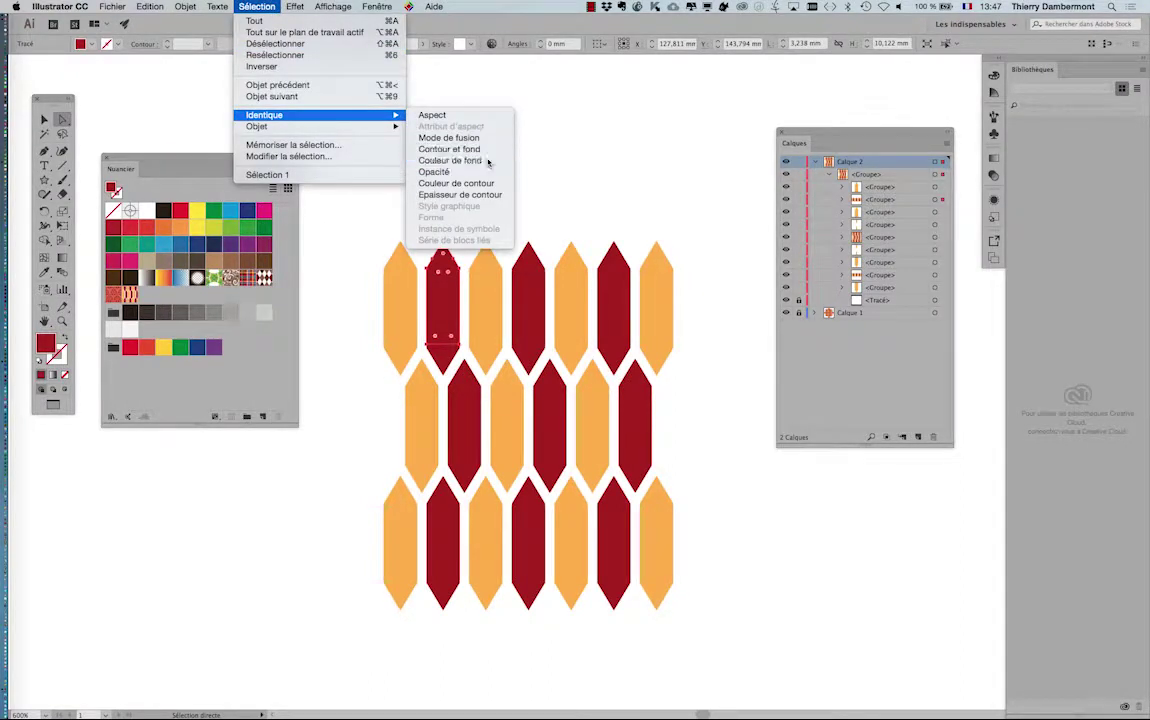
Step: Save the selection of all dark red shapes under the name Sélection 2
{"action": "left_click", "coordinate": [252, 6]}
{"action": "left_click", "coordinate": [290, 145]}
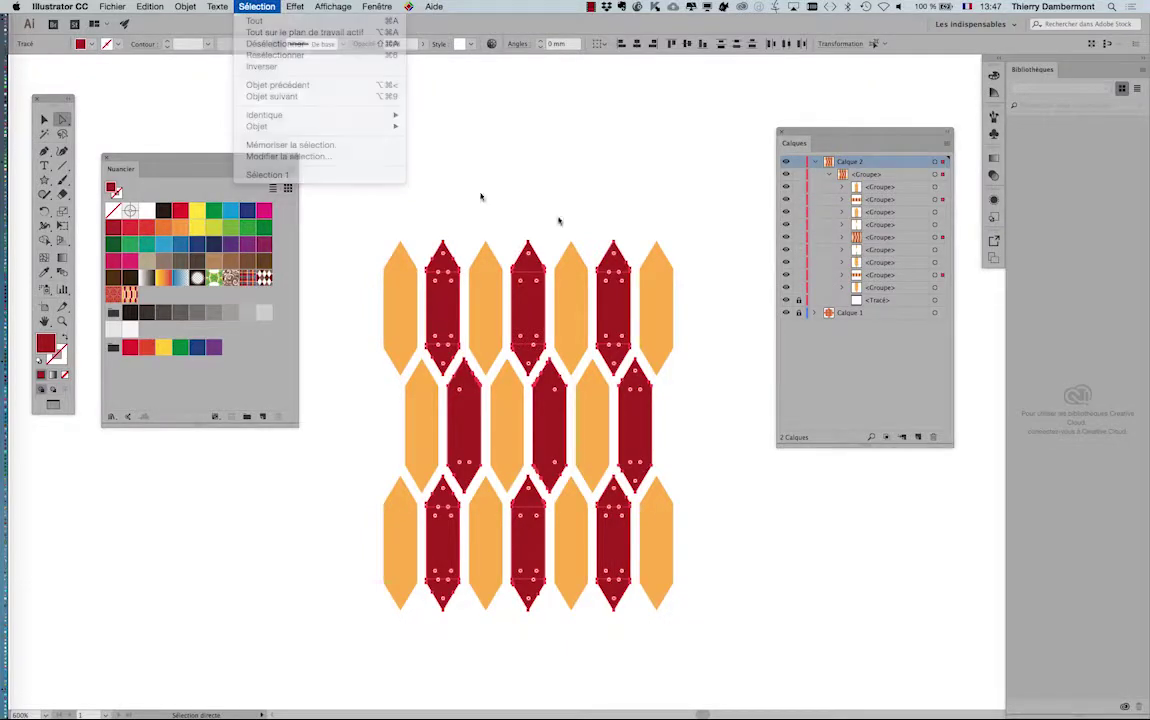
{"action": "left_click", "coordinate": [410, 308]}
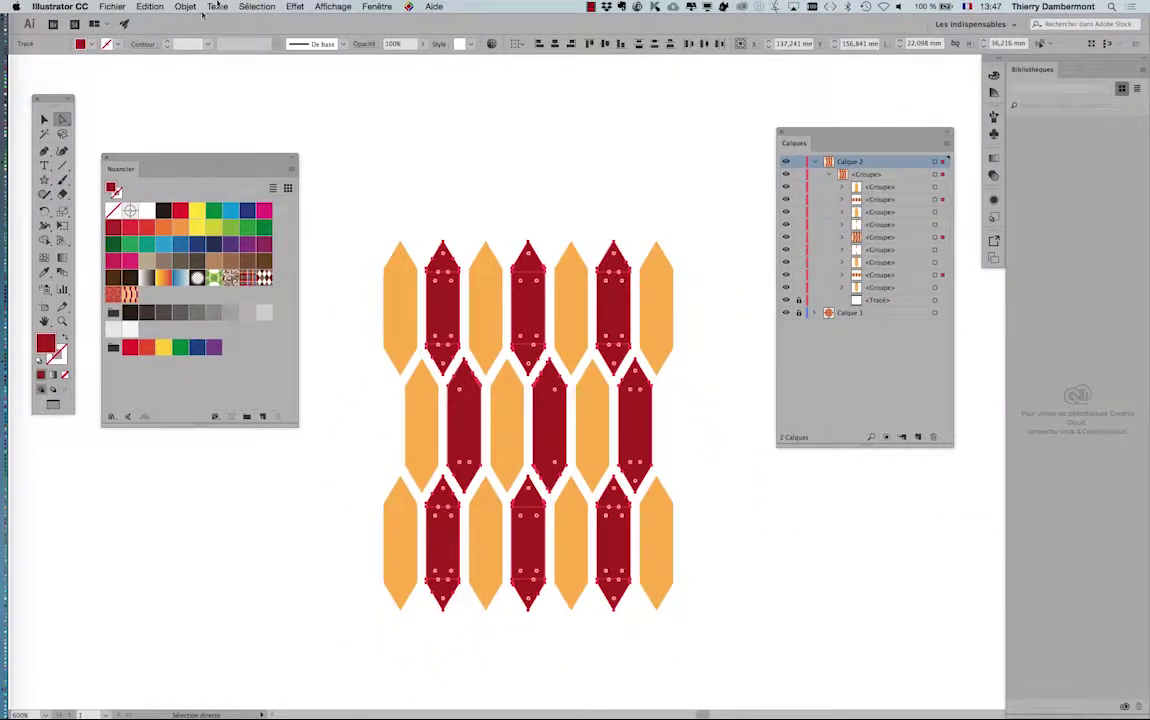
Step: Review the saved selections Sélection 1 and Sélection 2 in the selection-editing dialog, and close it without changes
{"action": "left_click", "coordinate": [256, 6]}
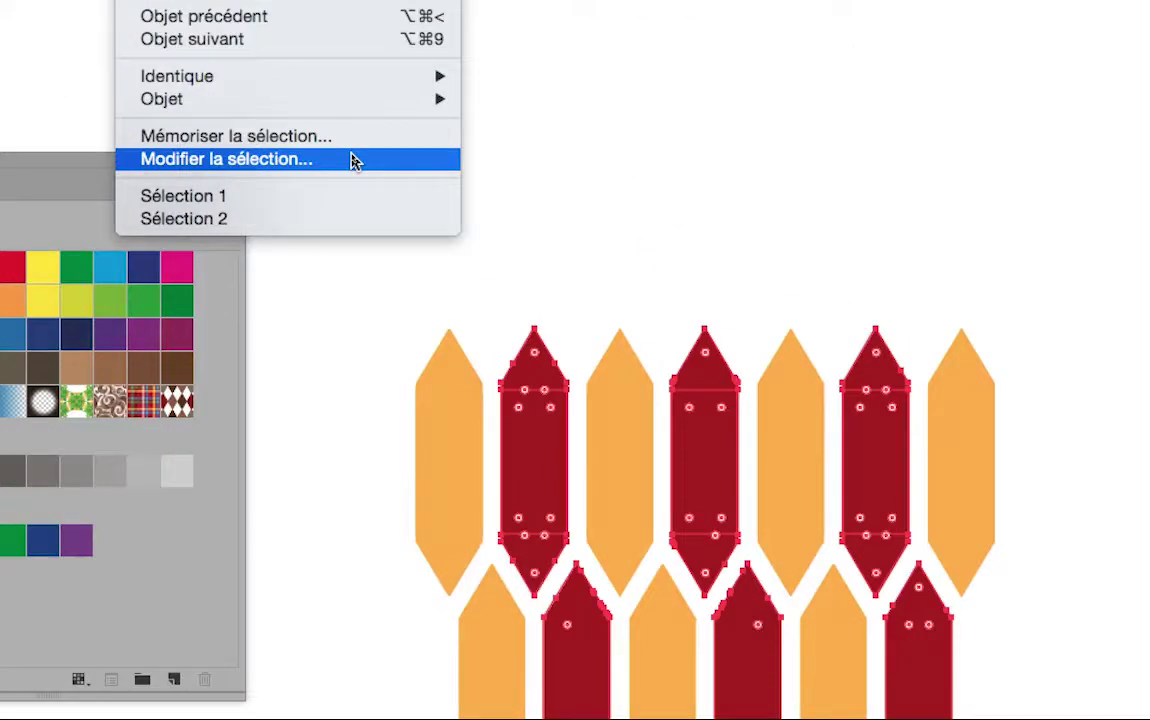
{"action": "left_click", "coordinate": [355, 160]}
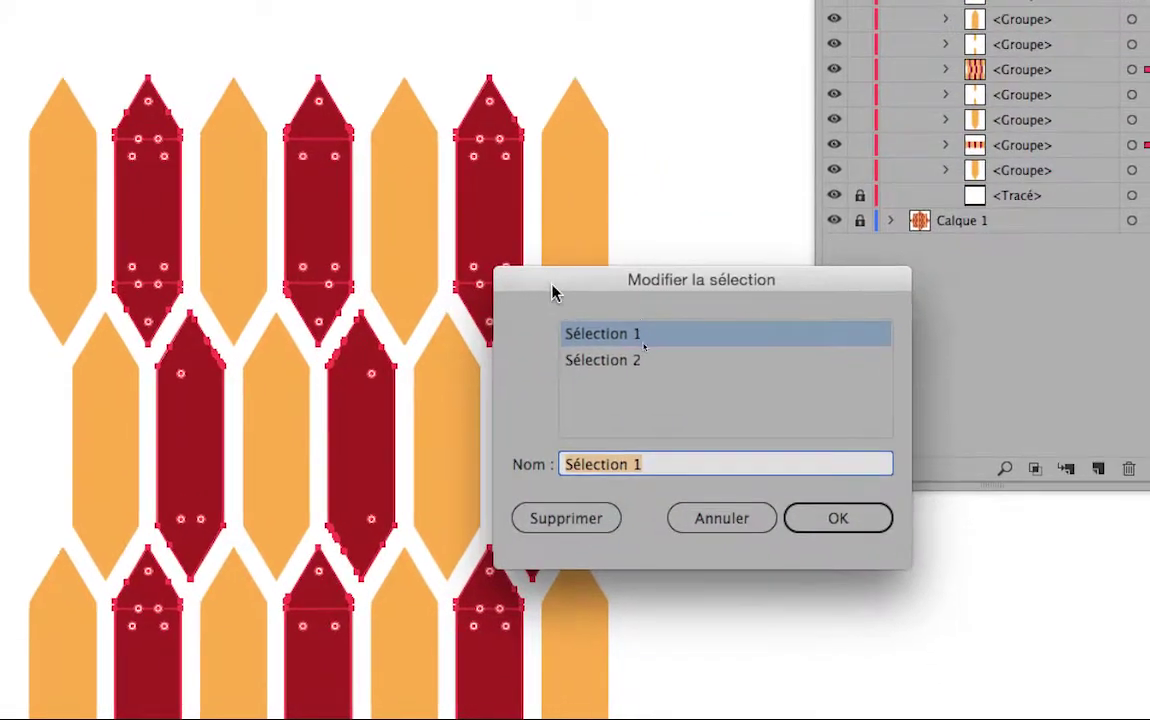
{"action": "left_click_drag", "start_coordinate": [551, 286], "coordinate": [338, 145]}
{"action": "left_click", "coordinate": [410, 218]}
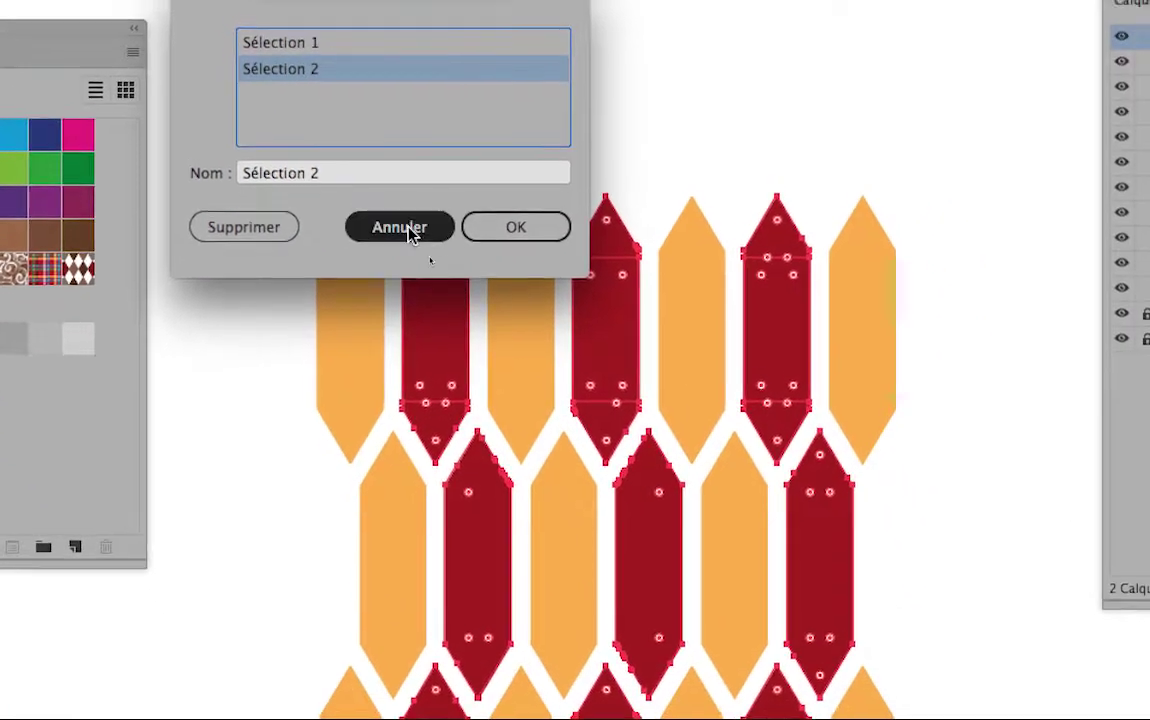
Step: Deselect the artwork and rearrange the floating swatches and layers panels to clear space around the pattern
{"action": "left_click", "coordinate": [400, 227]}
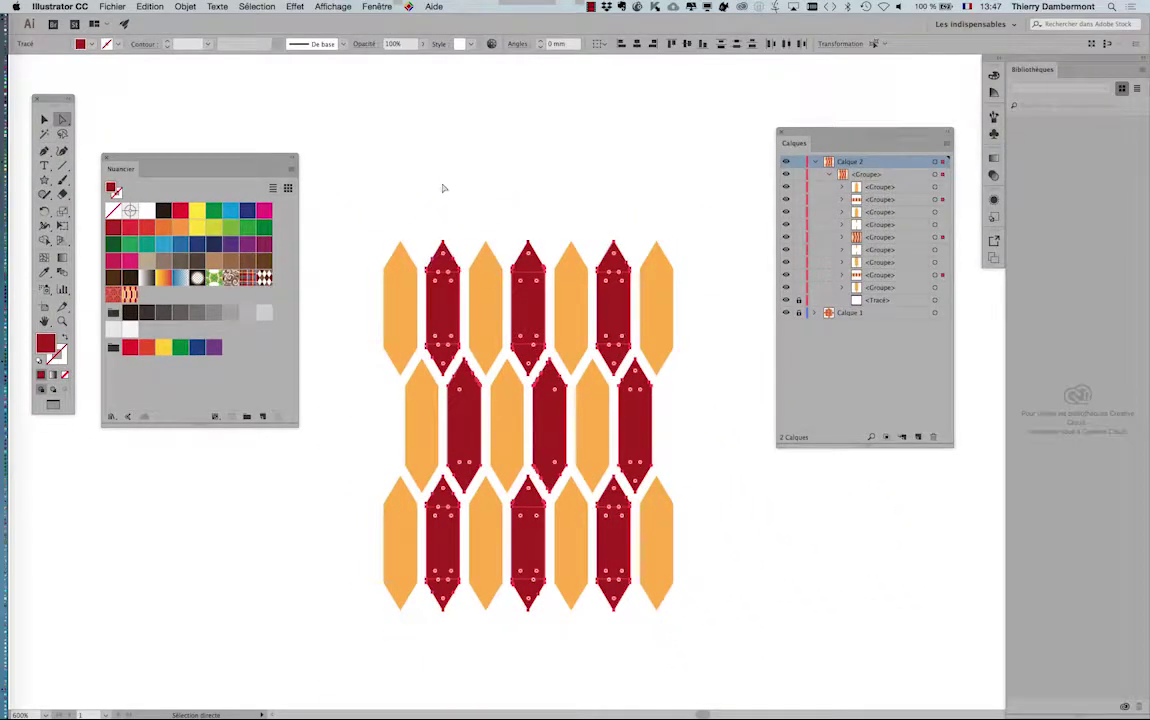
{"action": "left_click", "coordinate": [444, 188]}
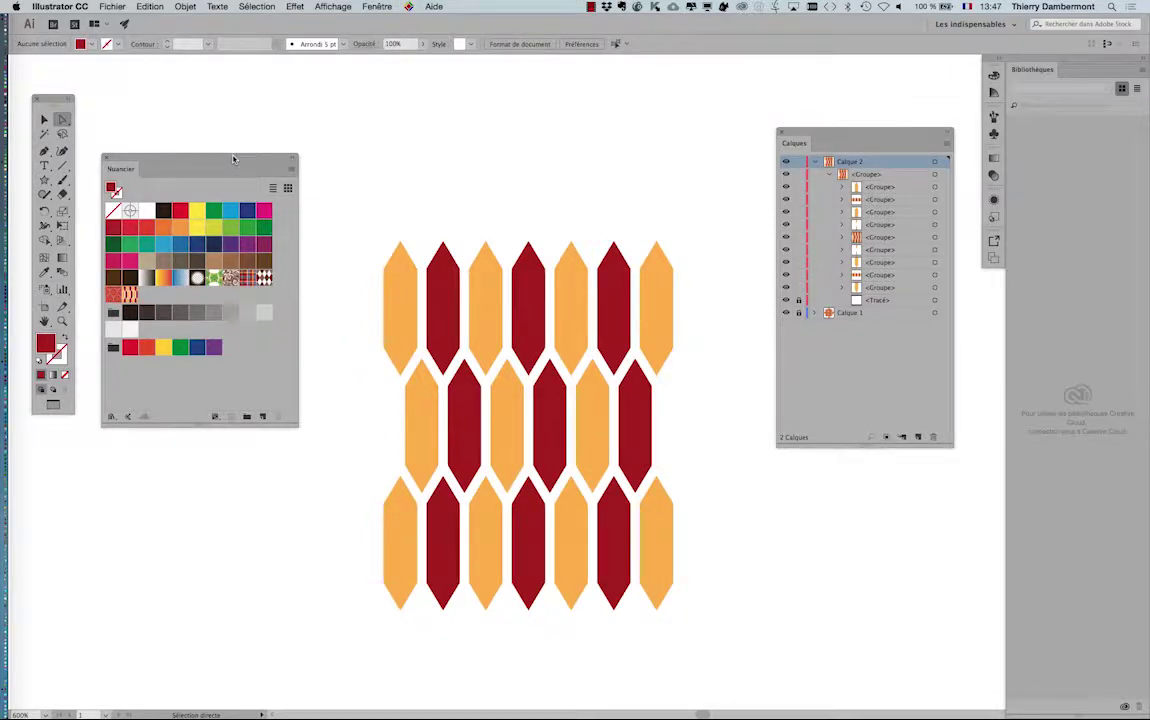
{"action": "left_click_drag", "start_coordinate": [233, 160], "coordinate": [227, 139]}
{"action": "left_click_drag", "start_coordinate": [794, 134], "coordinate": [925, 294]}
{"action": "left_click_drag", "start_coordinate": [262, 139], "coordinate": [260, 89]}
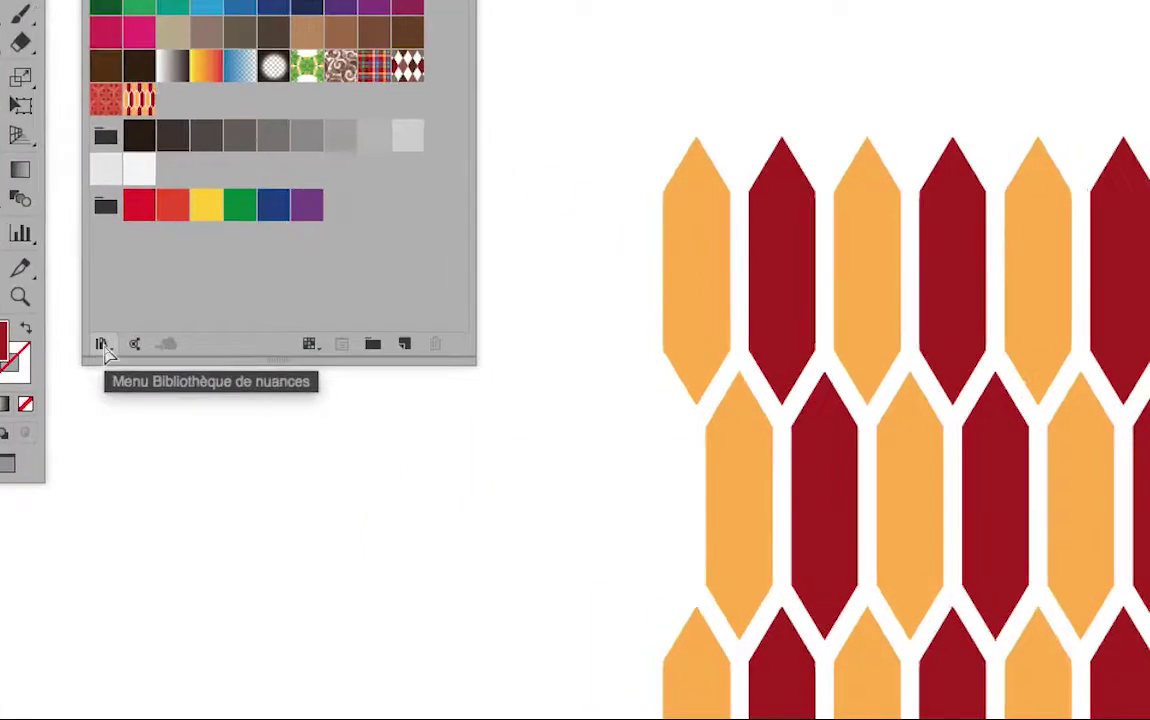
Step: Open the PANTONE+ Solid Coated colour book from the swatch libraries and enlarge it to show many more colours
{"action": "left_click", "coordinate": [103, 346]}
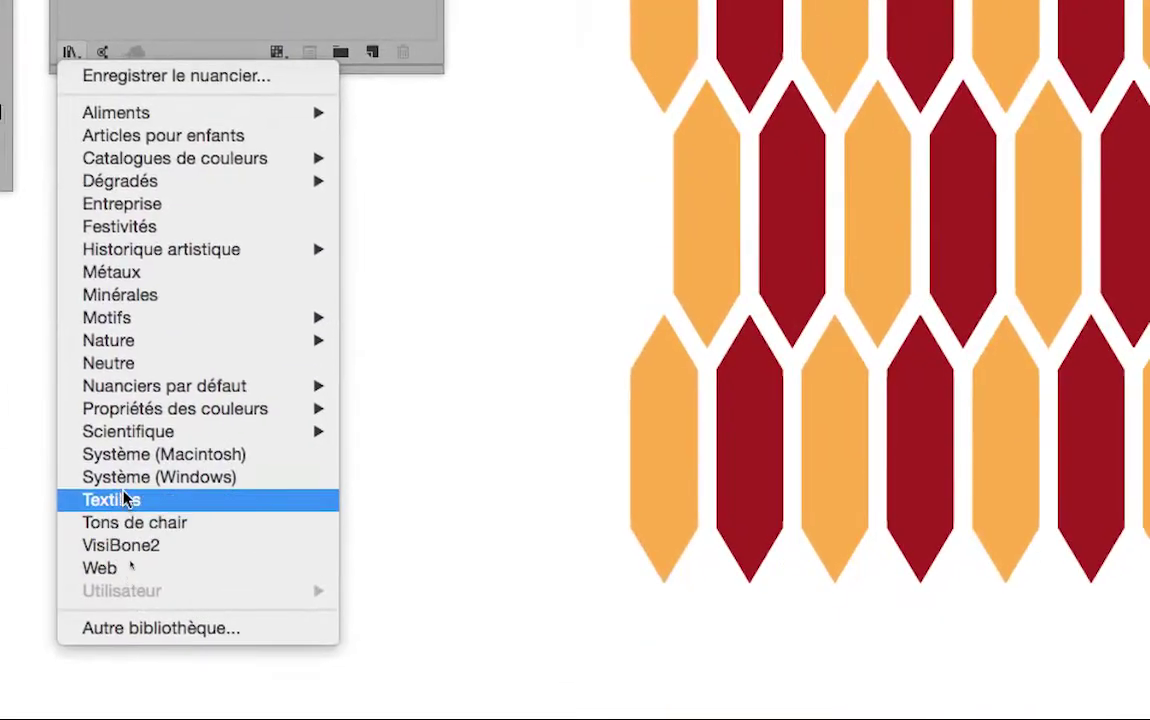
{"action": "mouse_move", "coordinate": [131, 437]}
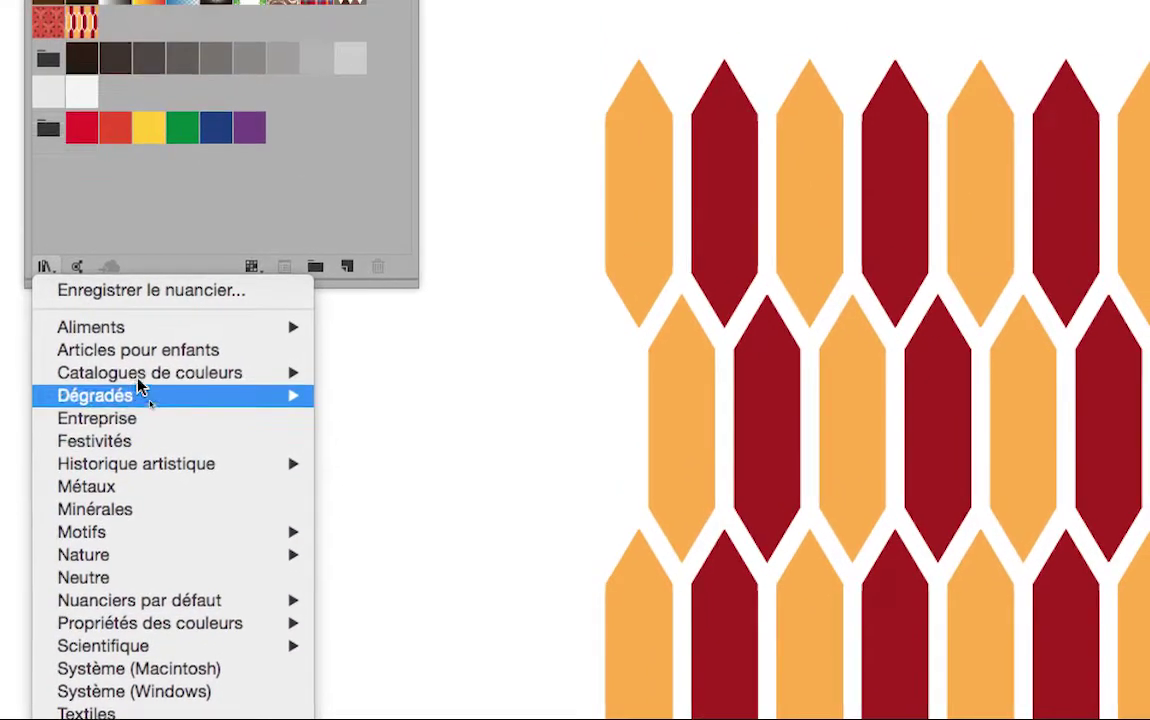
{"action": "mouse_move", "coordinate": [160, 226]}
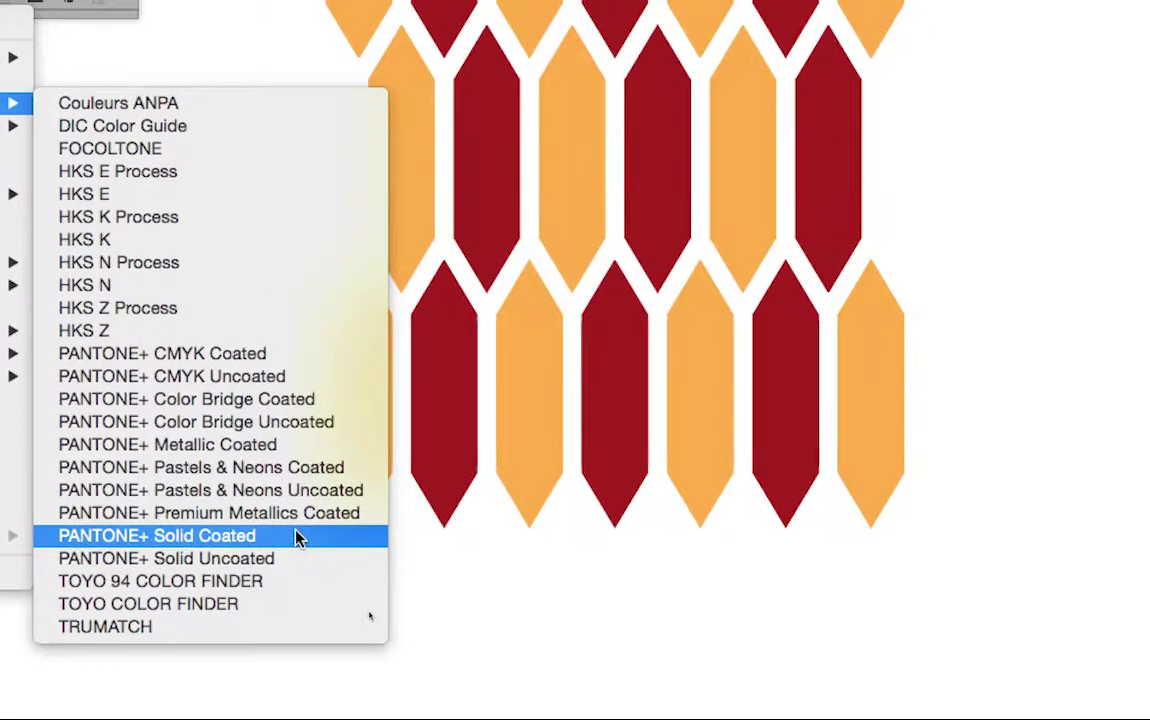
{"action": "left_click", "coordinate": [300, 541]}
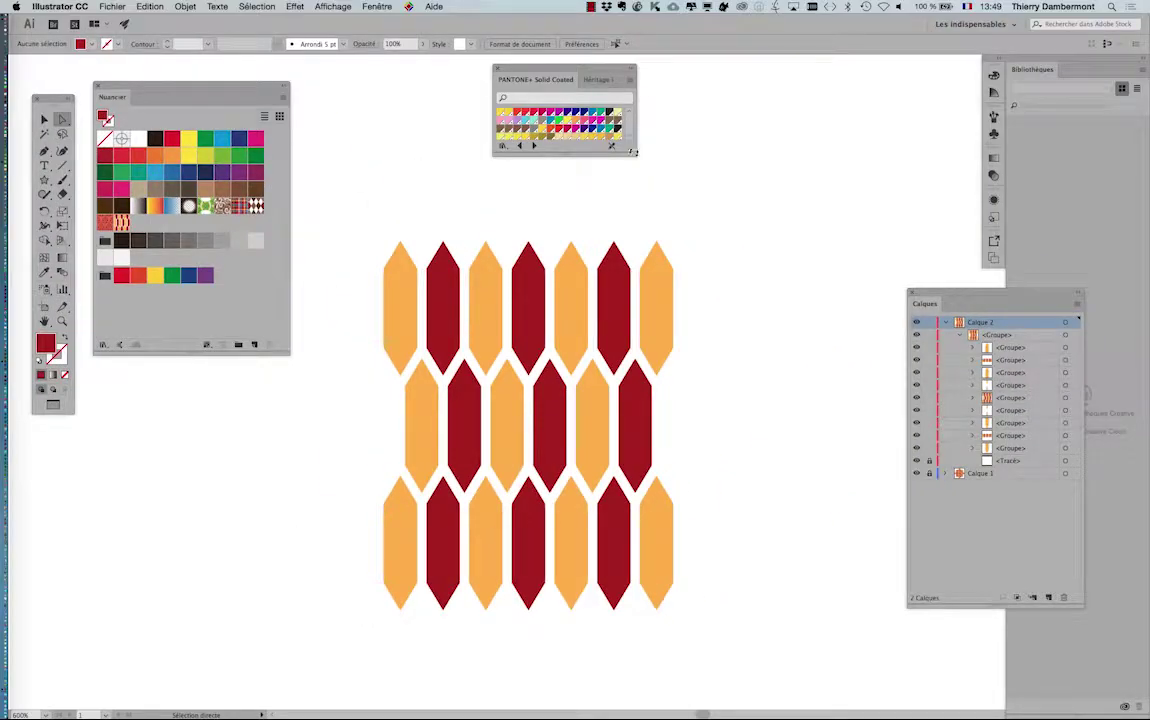
{"action": "left_click_drag", "start_coordinate": [632, 152], "coordinate": [711, 510]}
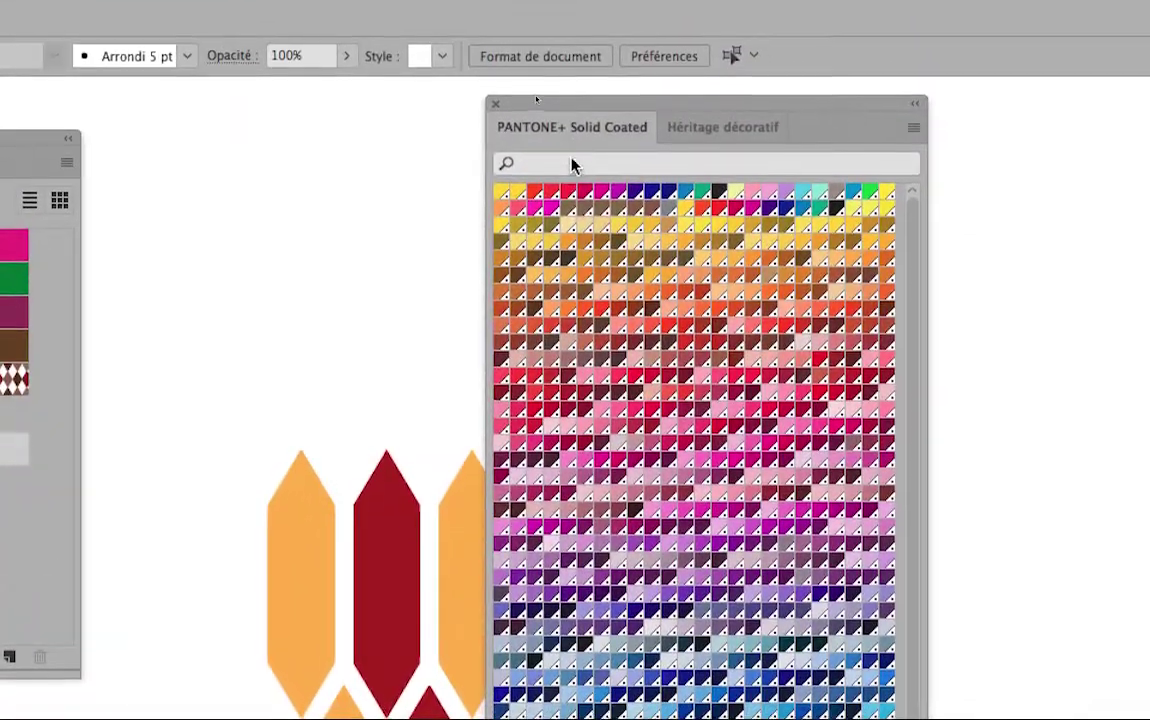
Step: Search the PANTONE+ Solid Coated library for 704 and clear the search
{"action": "left_click", "coordinate": [622, 120]}
{"action": "type", "text": "704"}
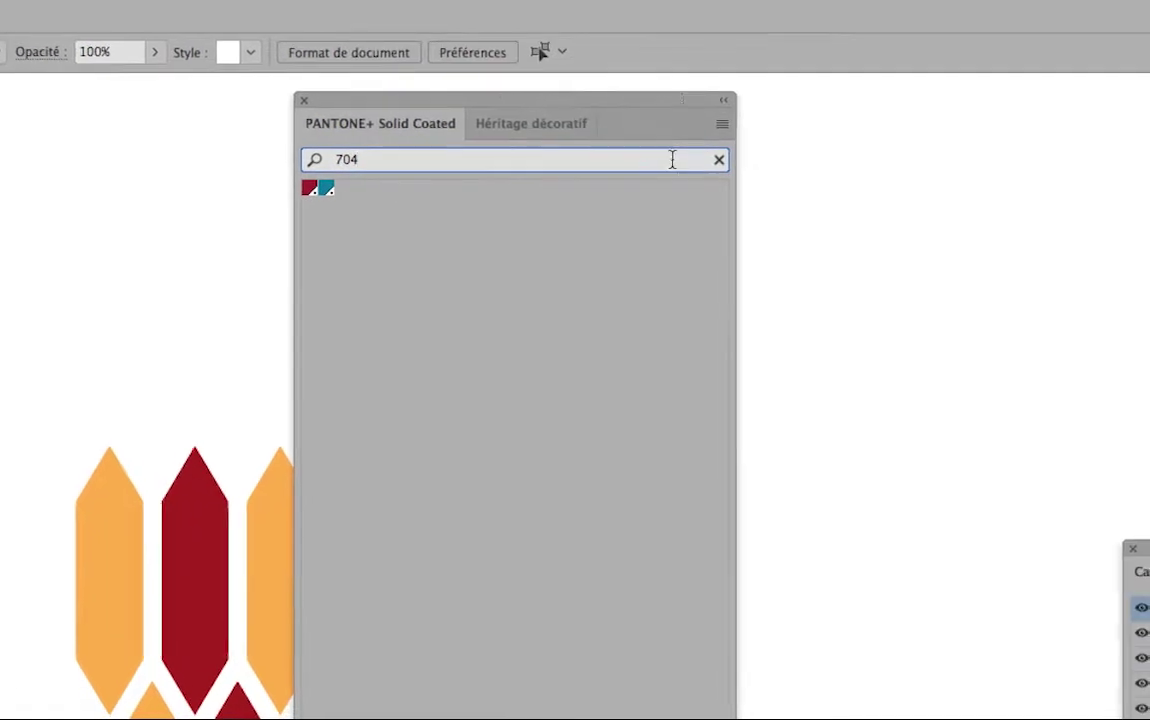
{"action": "left_click", "coordinate": [690, 163]}
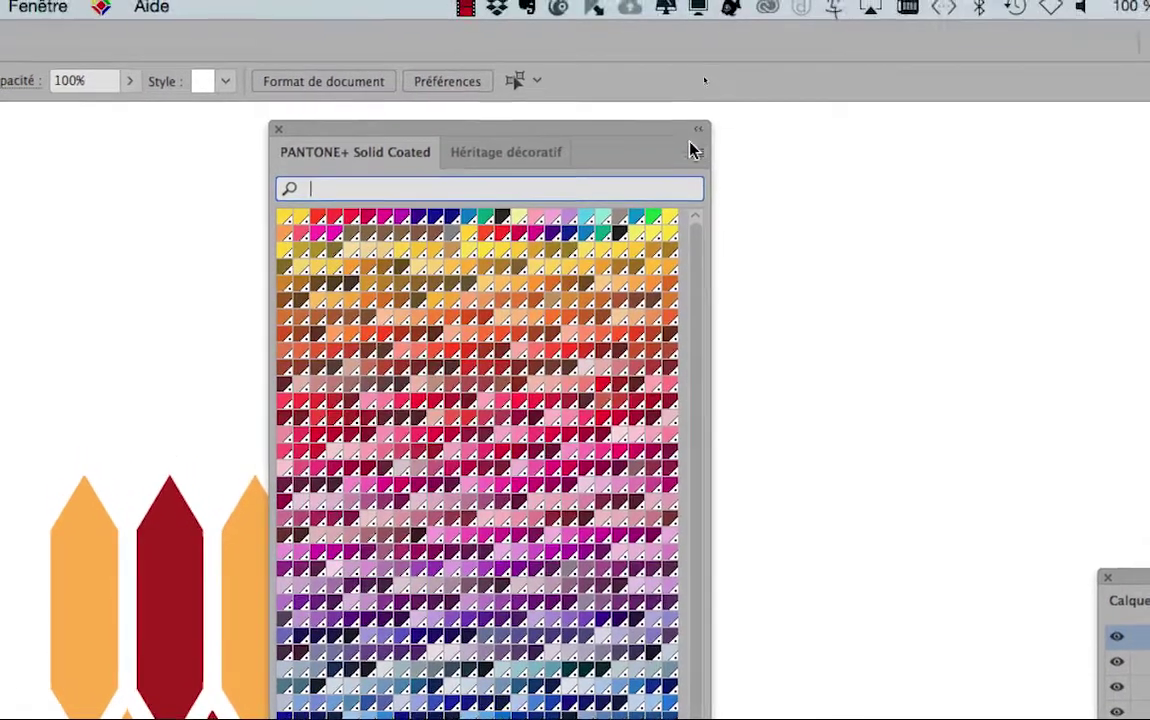
Step: Display the PANTONE+ Solid Coated library as a list of small thumbnails and browse its named colours
{"action": "left_click", "coordinate": [695, 125]}
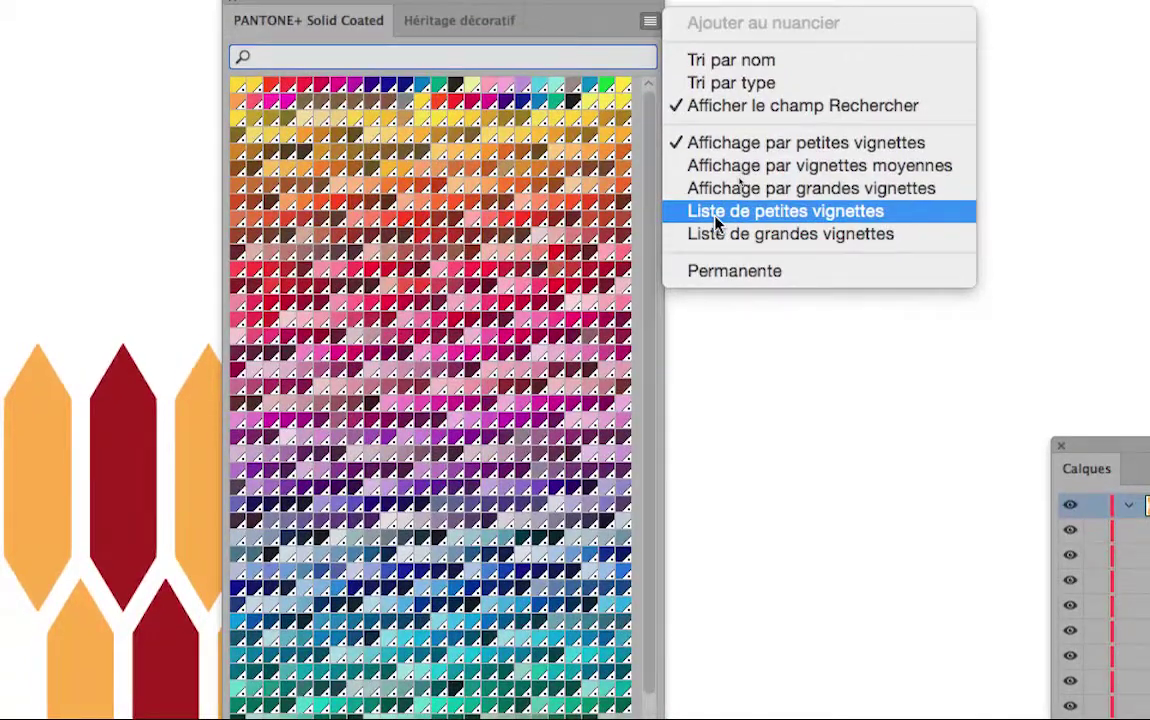
{"action": "left_click", "coordinate": [715, 215]}
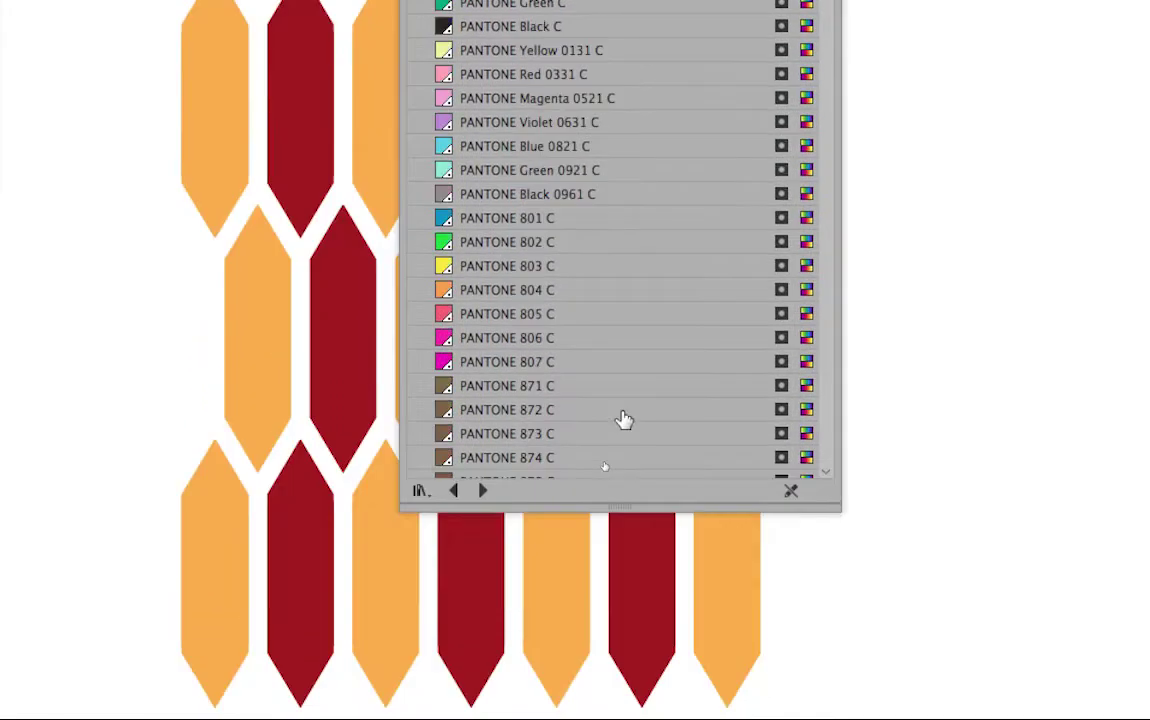
{"action": "scroll", "coordinate": [614, 695], "scroll_direction": "down", "scroll_amount": 10}
{"action": "scroll", "coordinate": [620, 410], "scroll_direction": "down", "scroll_amount": 20}
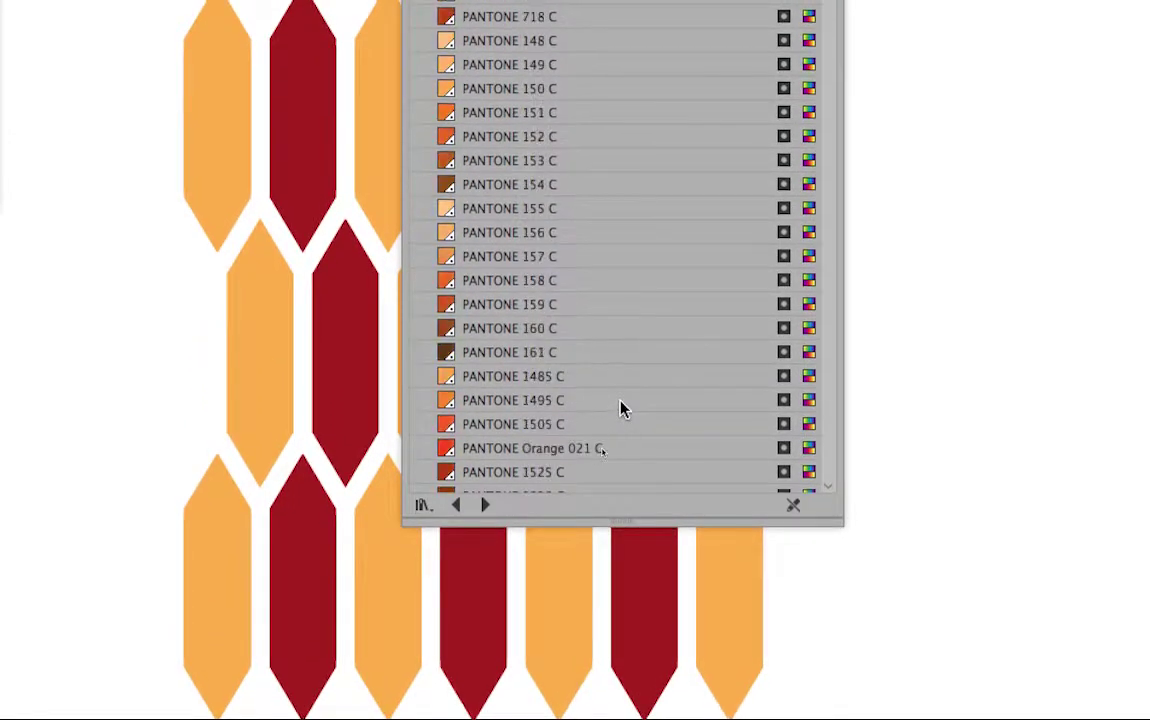
{"action": "scroll", "coordinate": [620, 405], "scroll_direction": "down", "scroll_amount": 20}
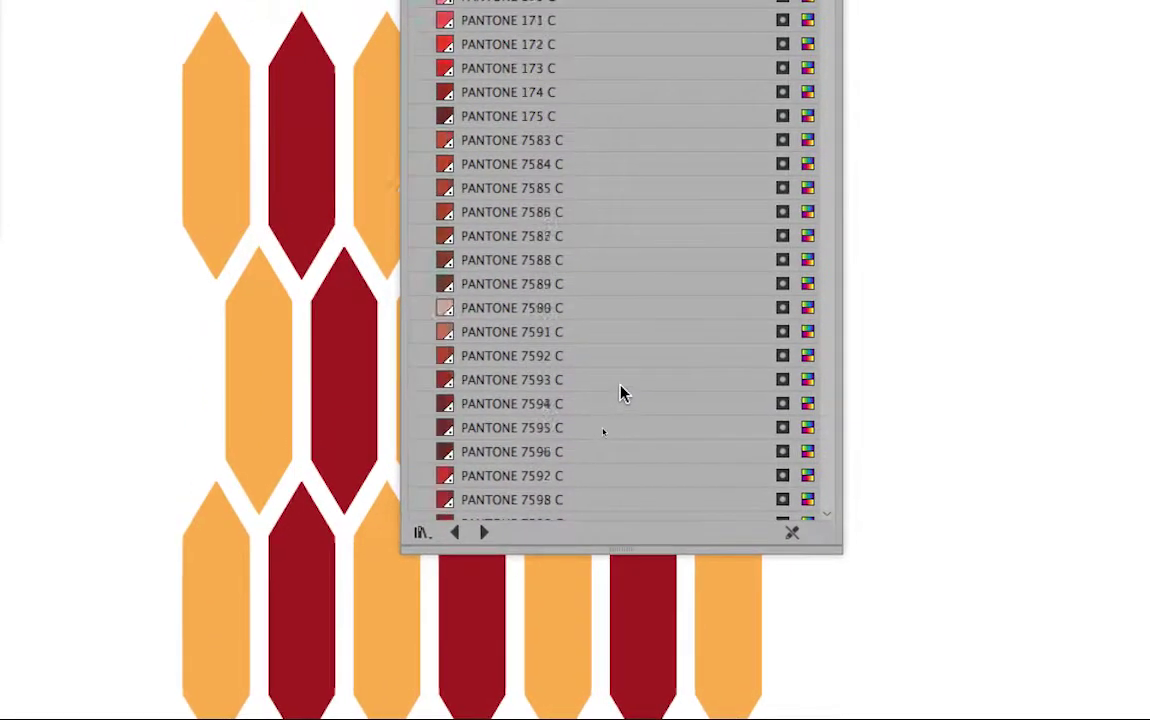
{"action": "scroll", "coordinate": [614, 383], "scroll_direction": "up", "scroll_amount": 10}
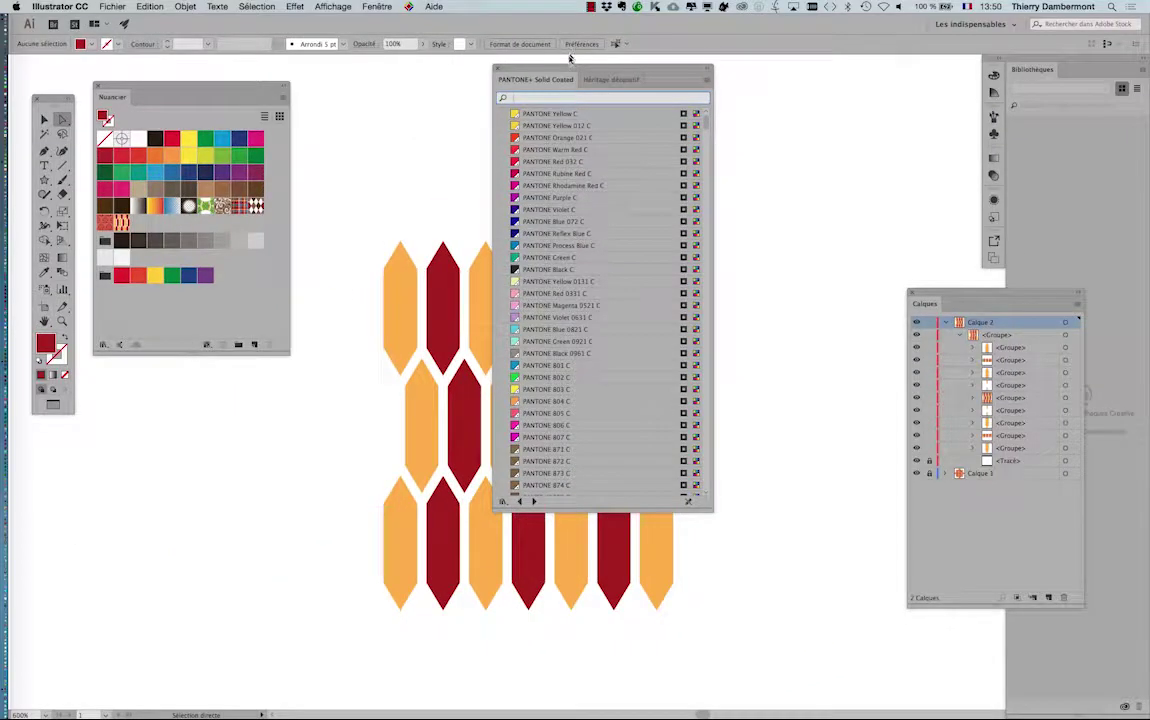
Step: Move the colour library clear of the artwork and add PANTONE 227 C to the document's swatches
{"action": "left_click_drag", "start_coordinate": [583, 68], "coordinate": [805, 74]}
{"action": "scroll", "coordinate": [838, 284], "scroll_direction": "down", "scroll_amount": 15}
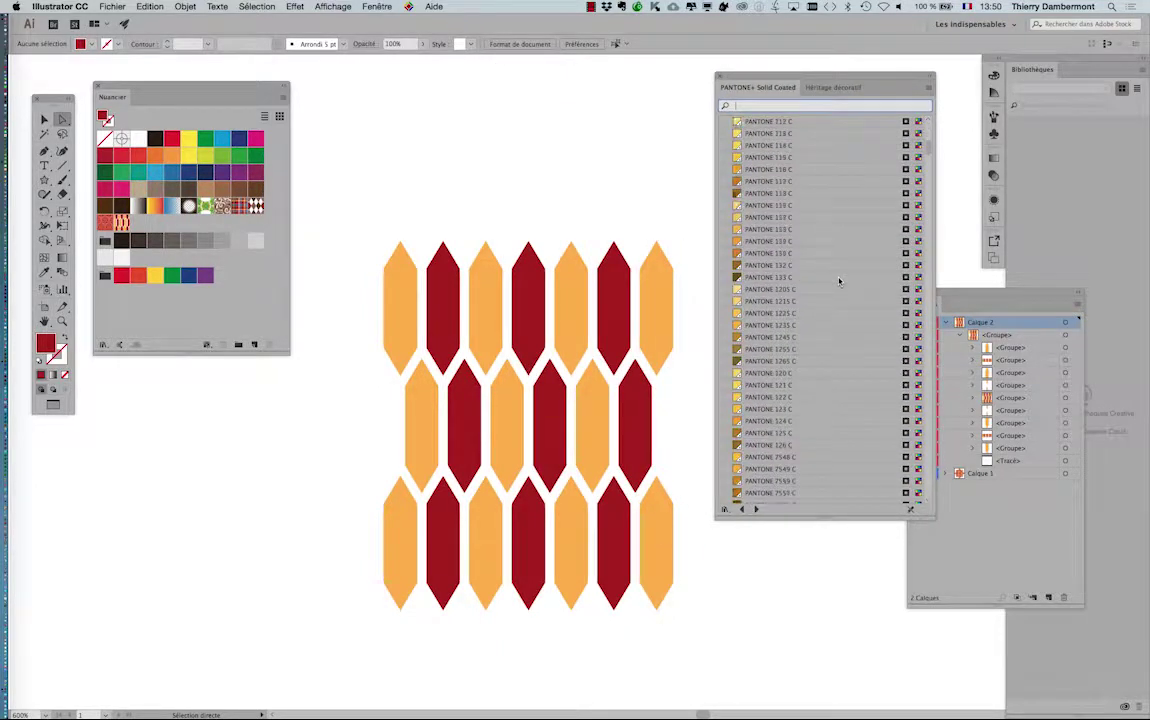
{"action": "scroll", "coordinate": [838, 284], "scroll_direction": "down", "scroll_amount": 10}
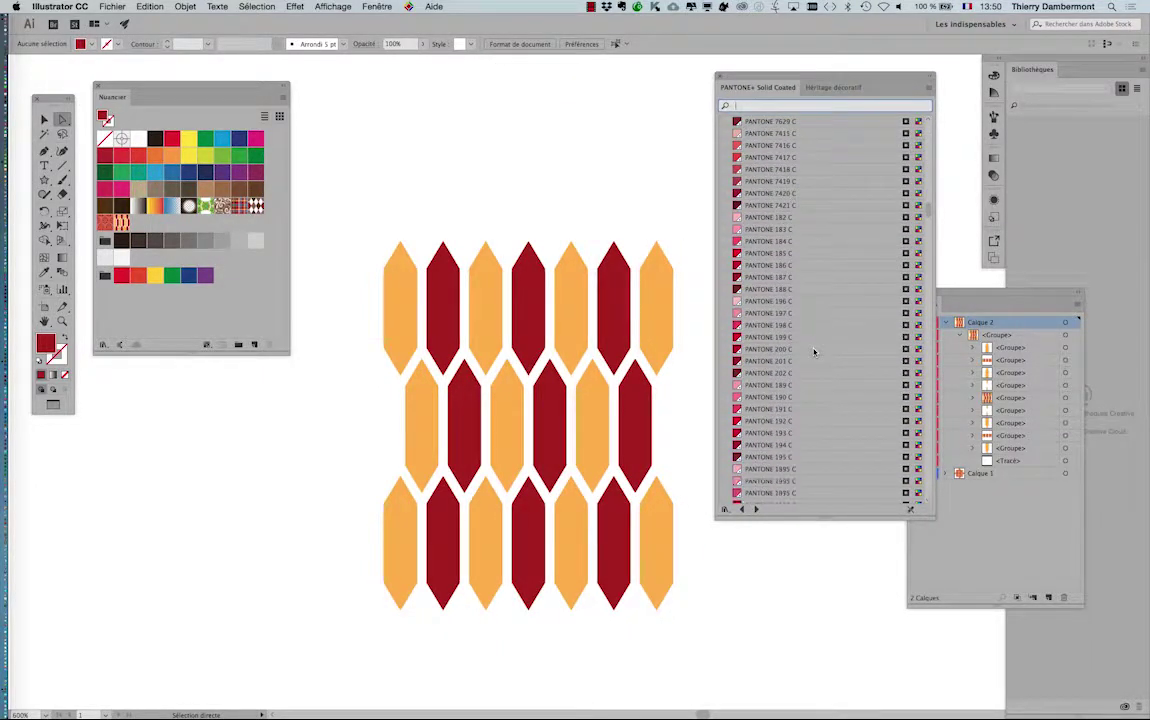
{"action": "scroll", "coordinate": [786, 360], "scroll_direction": "down", "scroll_amount": 3}
{"action": "scroll", "coordinate": [779, 355], "scroll_direction": "down", "scroll_amount": 4}
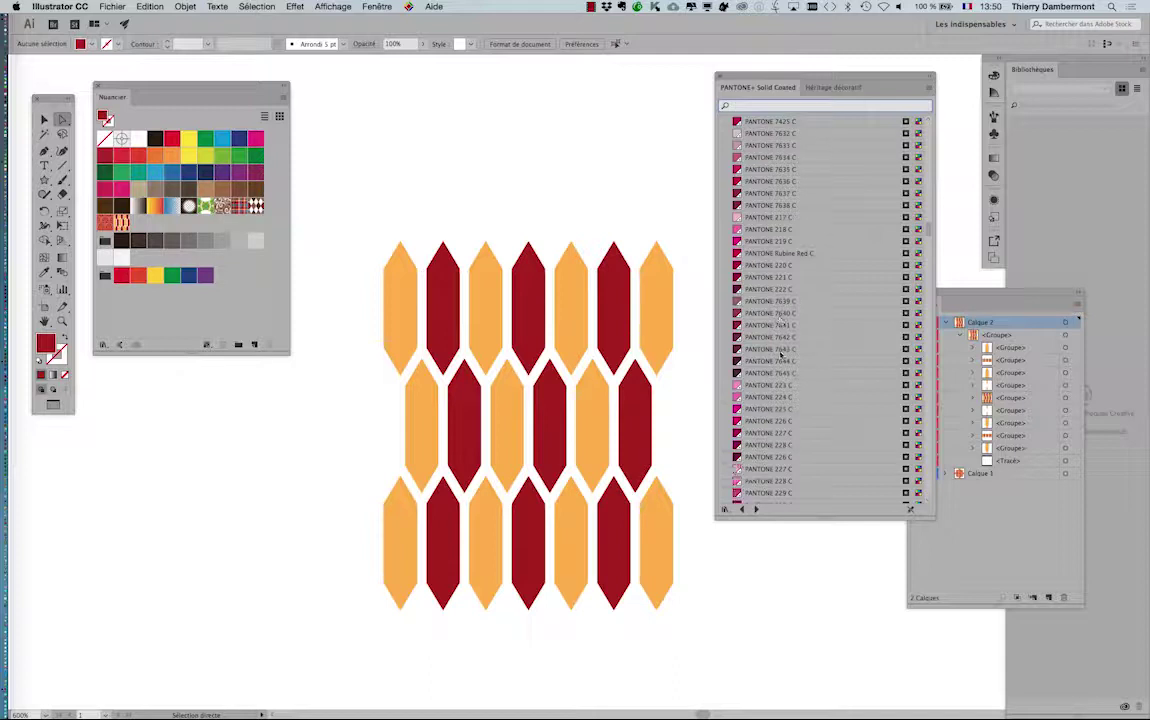
{"action": "left_click", "coordinate": [774, 327]}
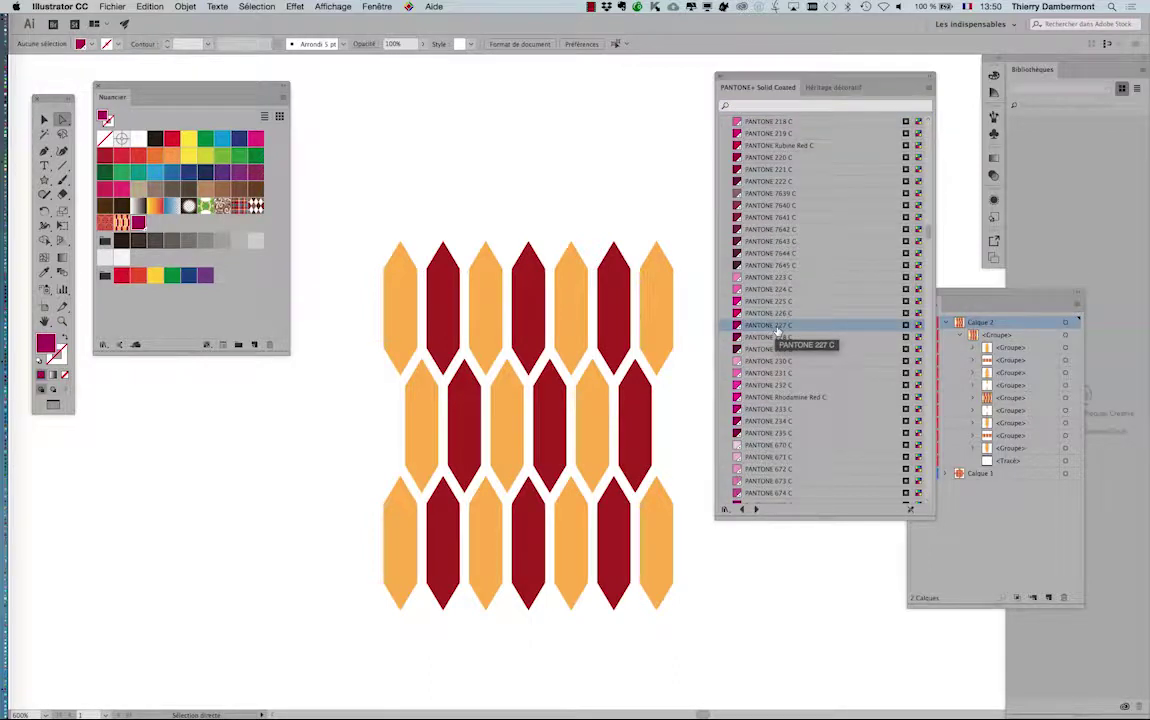
Step: Add PANTONE 7681 C and PANTONE 3248 C to the document's swatches, and close the colour library
{"action": "scroll", "coordinate": [777, 335], "scroll_direction": "down", "scroll_amount": 10}
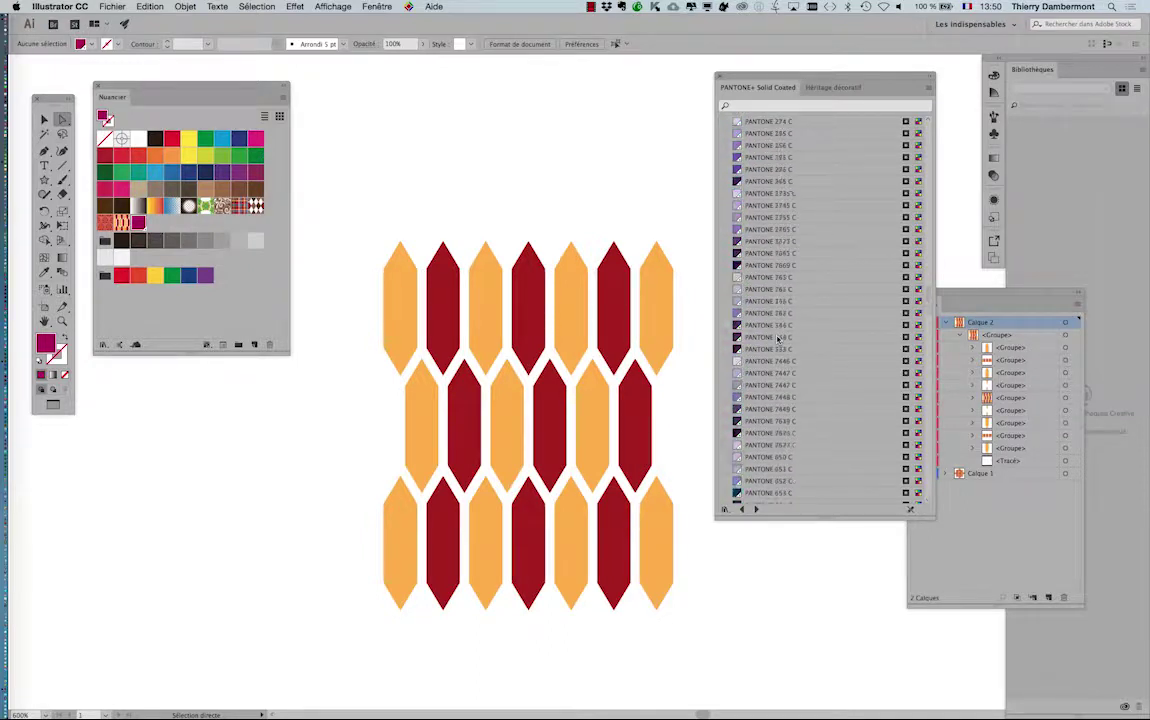
{"action": "scroll", "coordinate": [777, 337], "scroll_direction": "down", "scroll_amount": 5}
{"action": "left_click", "coordinate": [754, 397]}
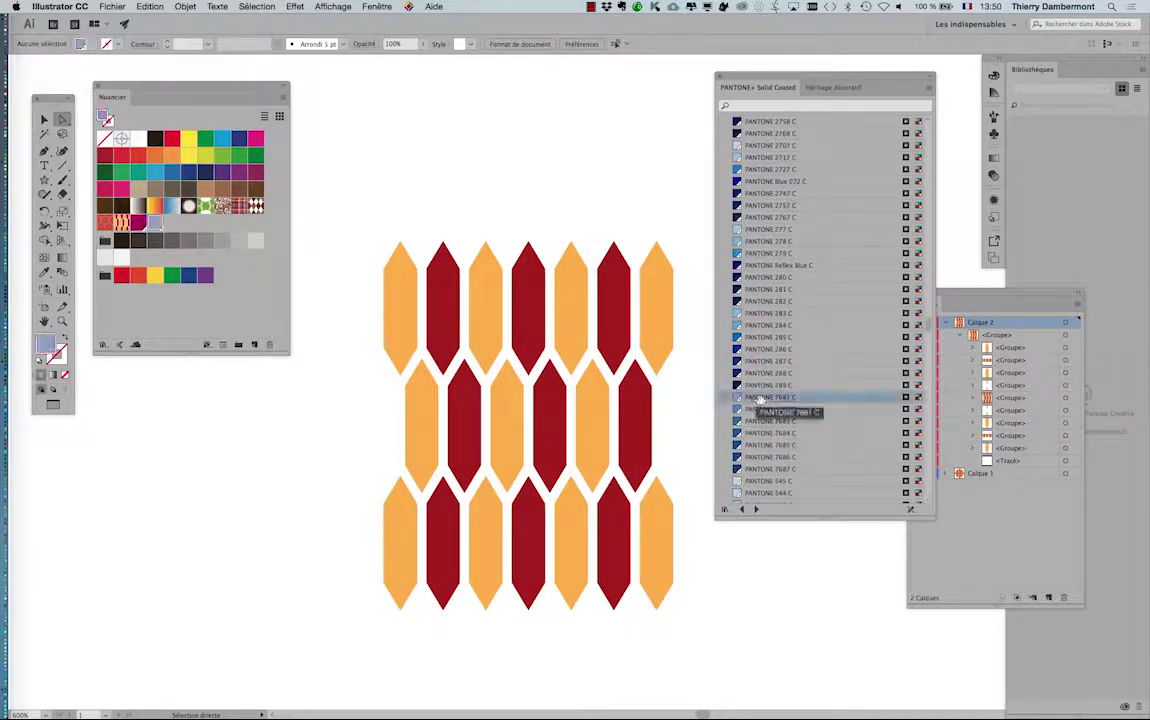
{"action": "scroll", "coordinate": [773, 327], "scroll_direction": "down", "scroll_amount": 5}
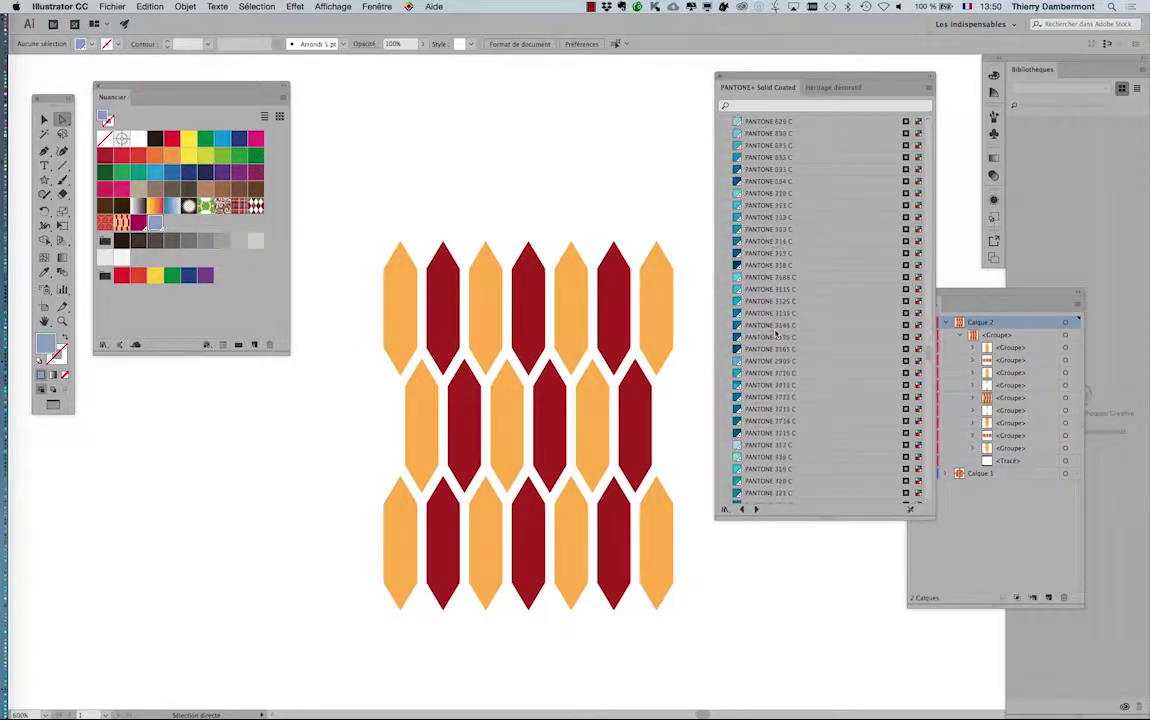
{"action": "left_click", "coordinate": [769, 349]}
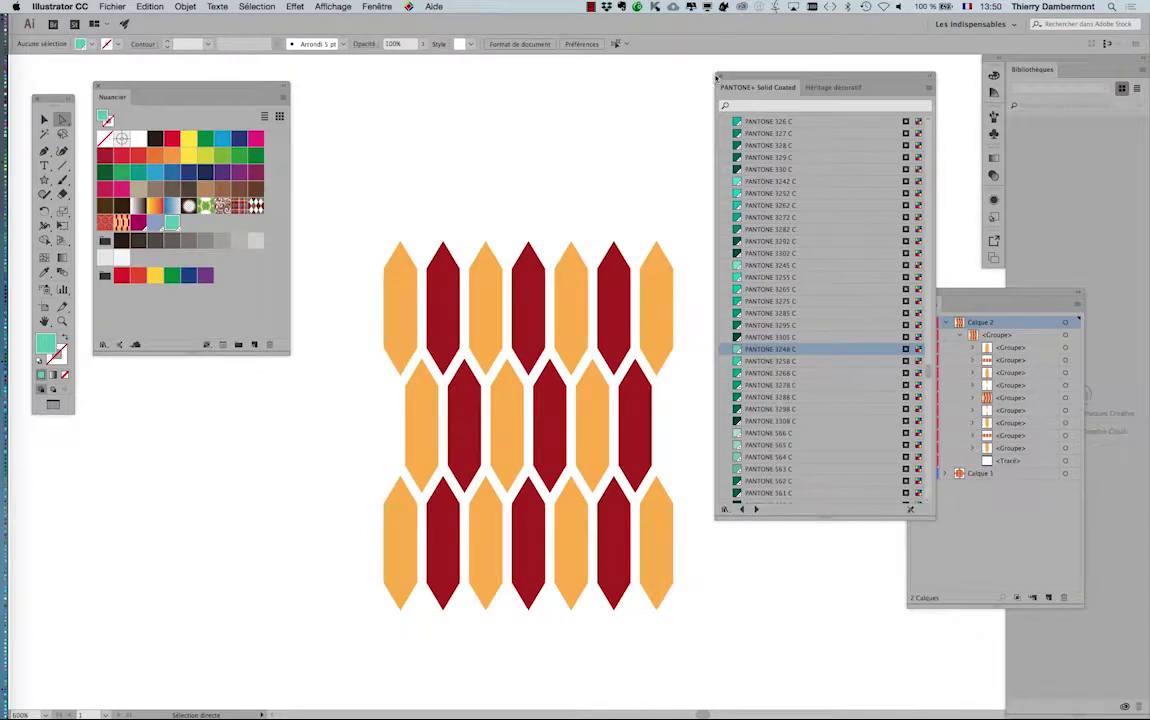
{"action": "left_click", "coordinate": [720, 78]}
Step: Recall the saved Sélection 1 and fill its orange shapes with the light blue PANTONE 7681 C swatch
{"action": "left_click", "coordinate": [256, 6]}
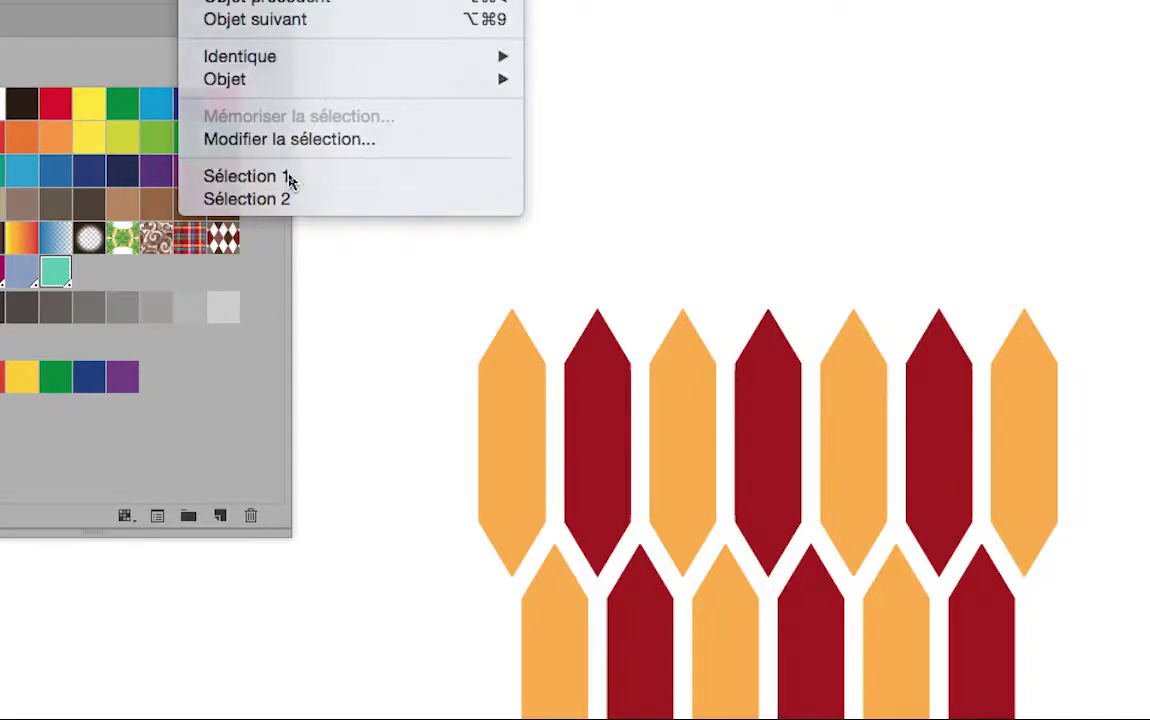
{"action": "left_click", "coordinate": [285, 175]}
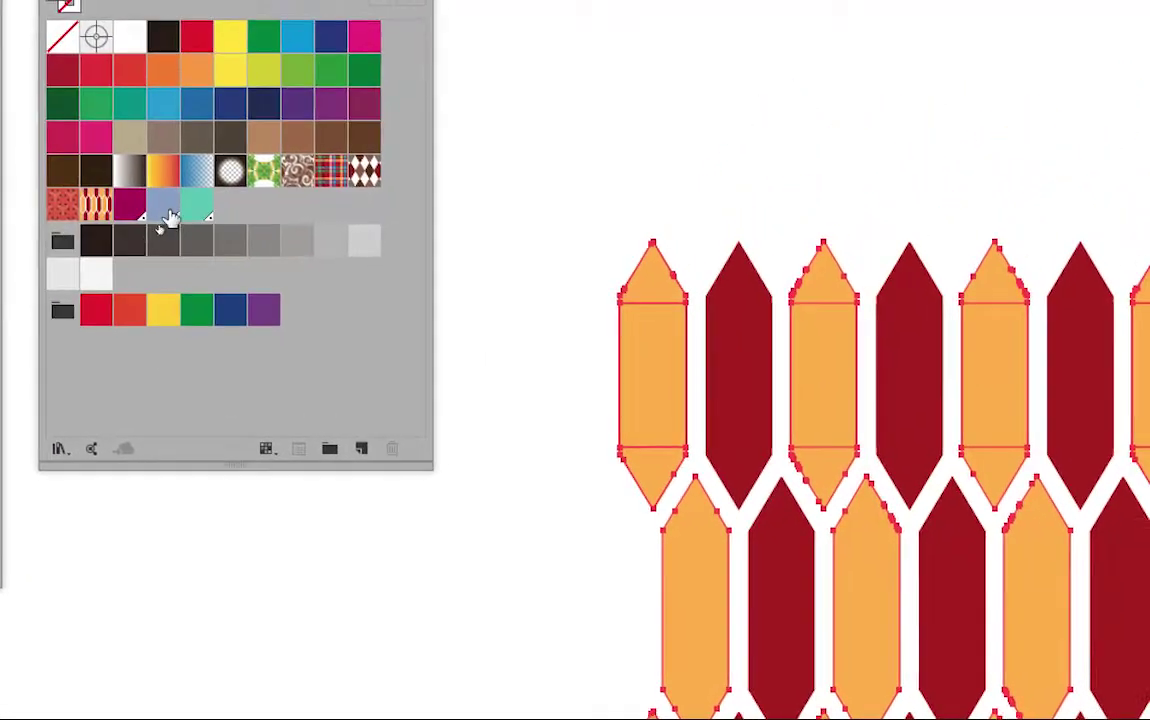
{"action": "left_click", "coordinate": [193, 178]}
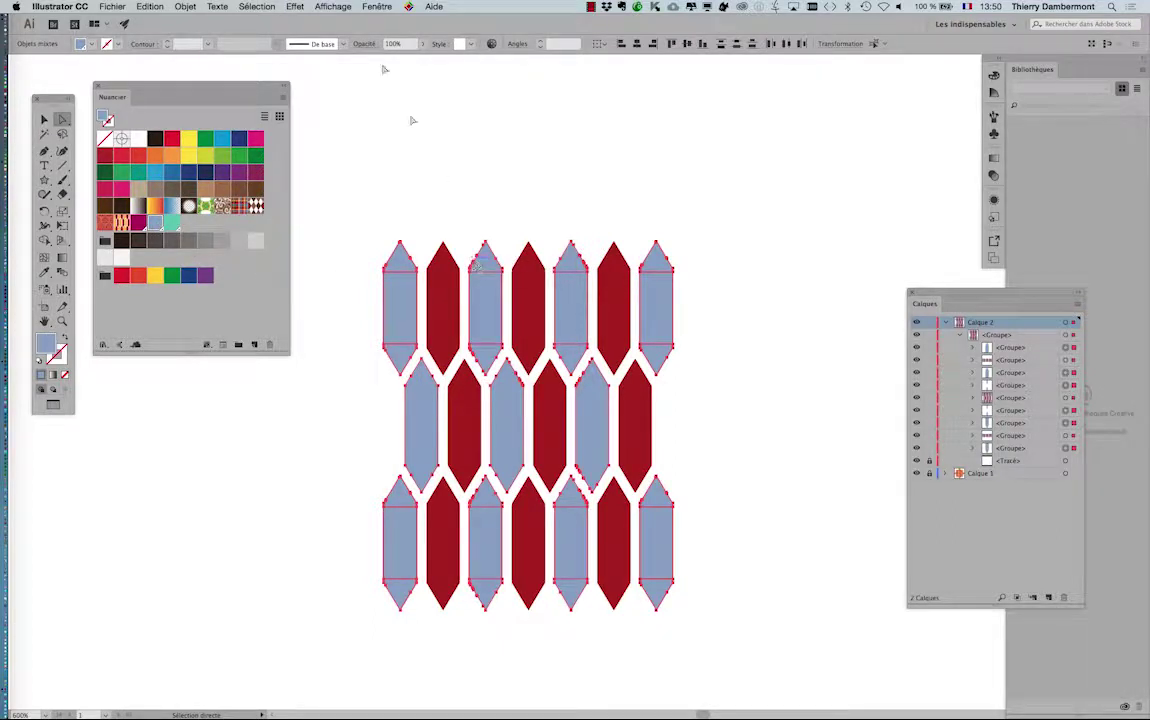
Step: Recall the saved Sélection 2 and try PANTONE 3248 C and PANTONE 227 C as its fill, ending with everything deselected
{"action": "left_click", "coordinate": [256, 6]}
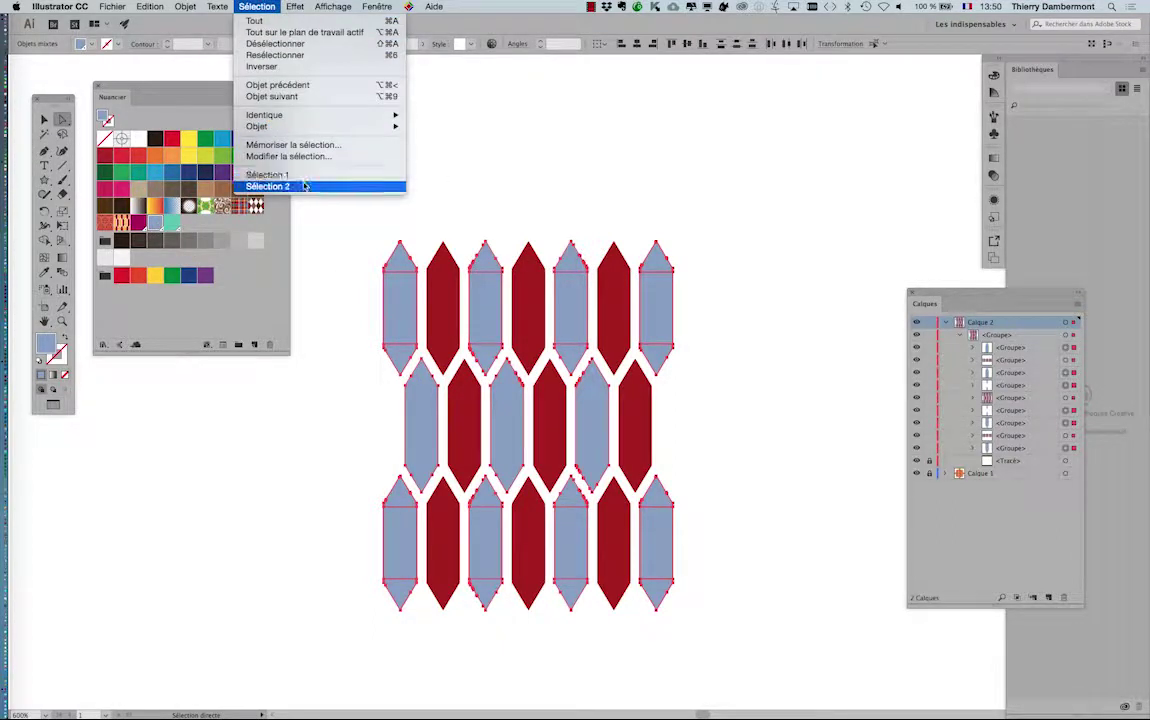
{"action": "left_click", "coordinate": [300, 186]}
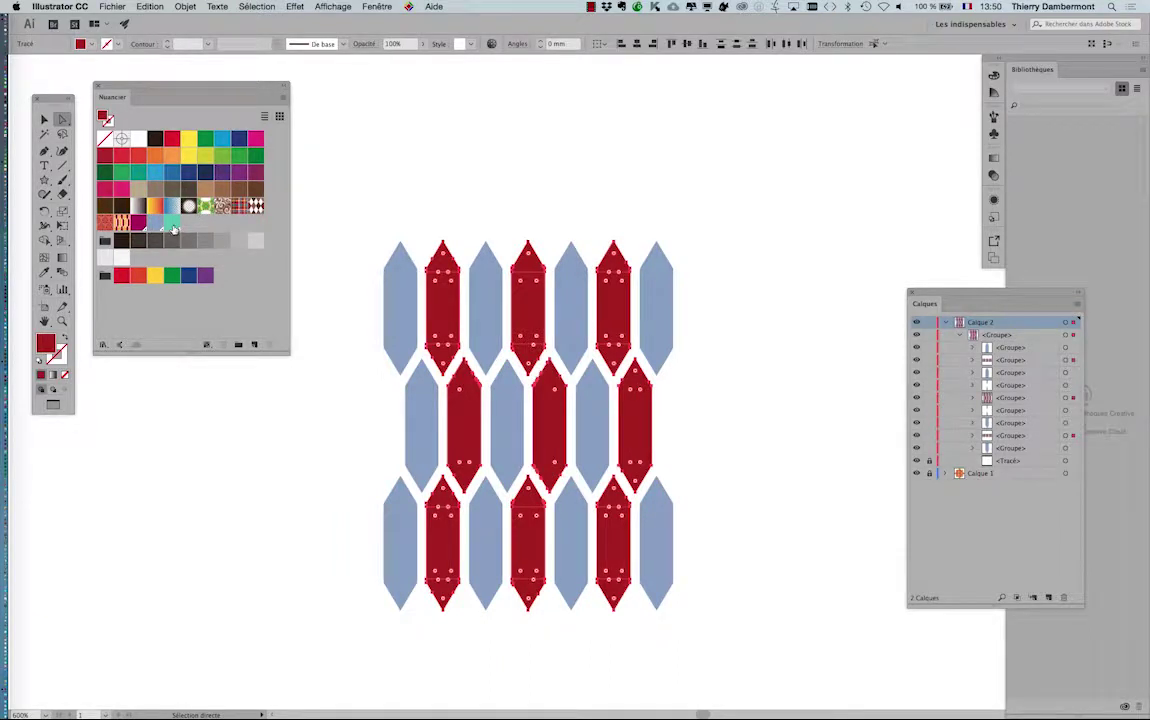
{"action": "left_click", "coordinate": [172, 228]}
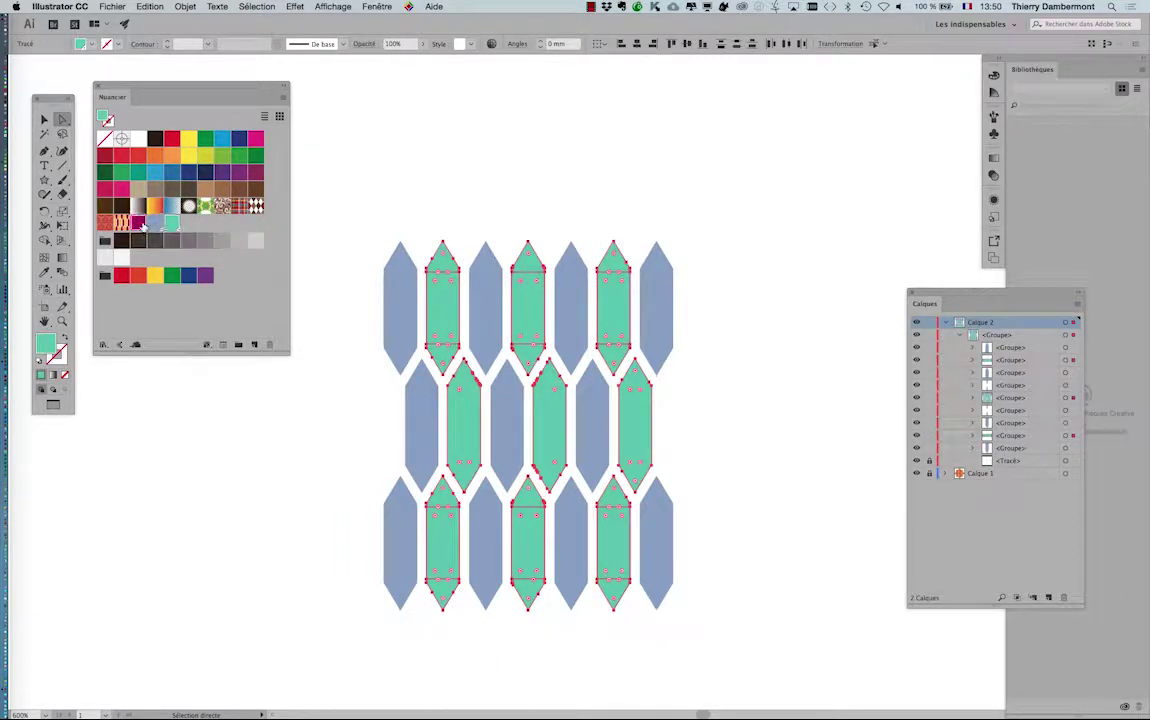
{"action": "left_click", "coordinate": [138, 222]}
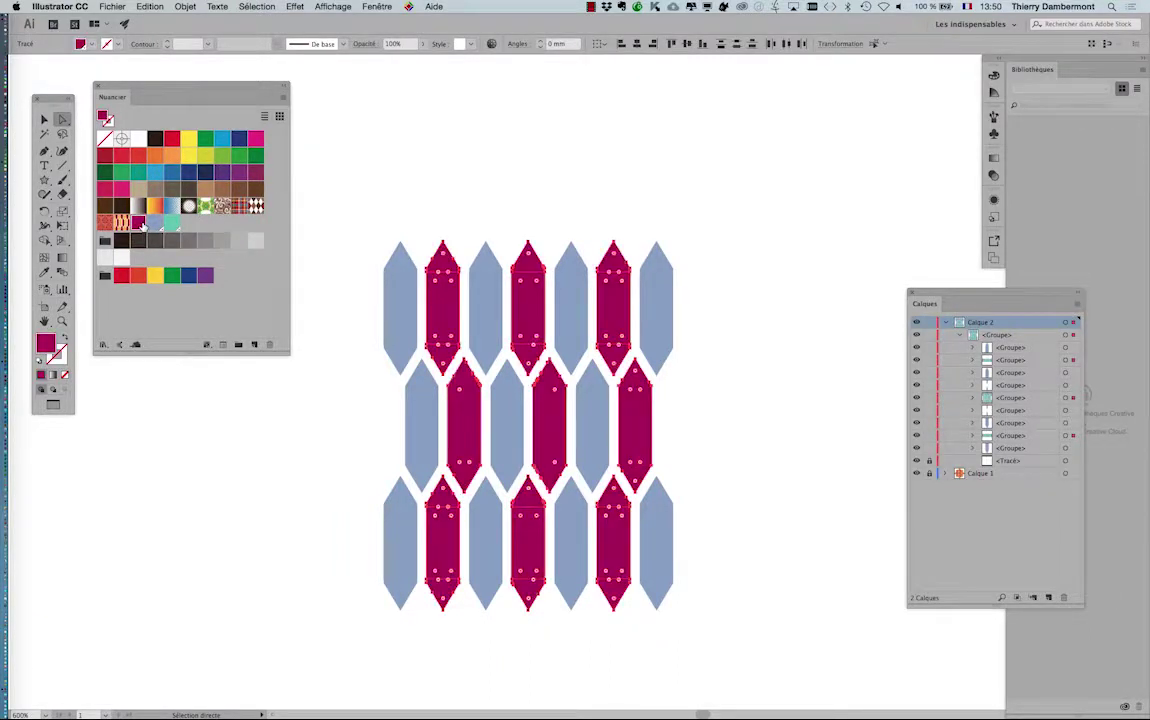
{"action": "left_click", "coordinate": [323, 205]}
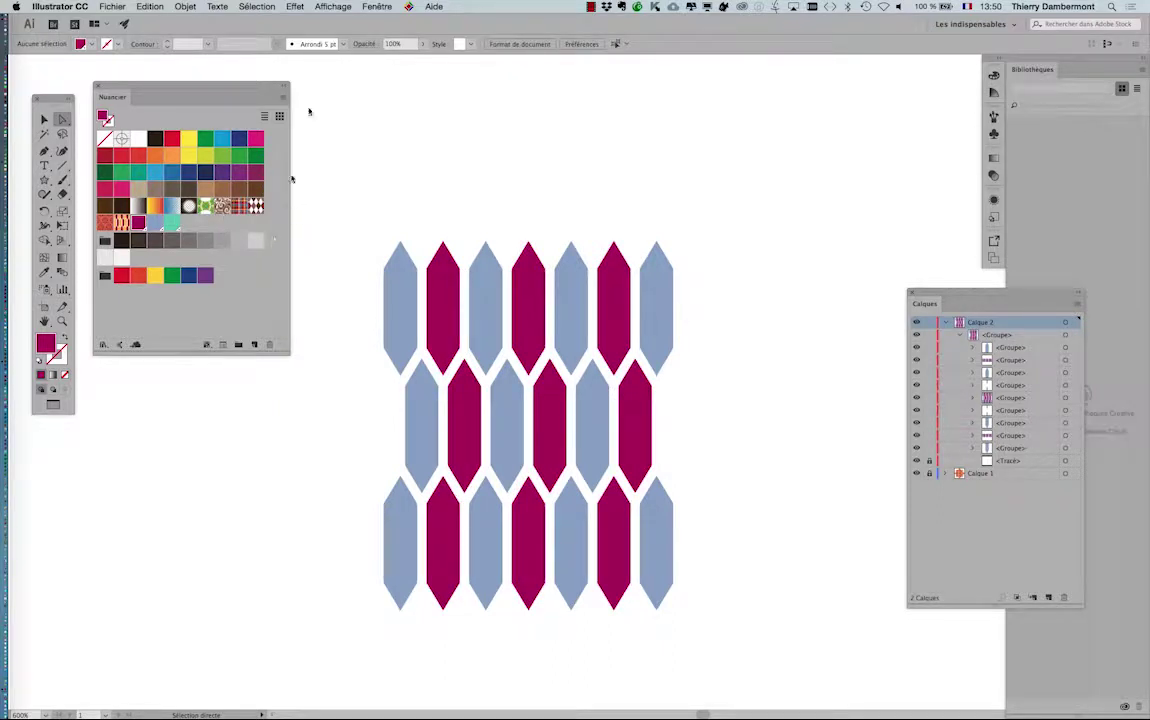
Step: Recall Sélection 2 again, fill its shapes with the beige swatch C=25 M=25 J=40 N=0, and deselect them
{"action": "left_click", "coordinate": [257, 6]}
{"action": "left_click", "coordinate": [289, 186]}
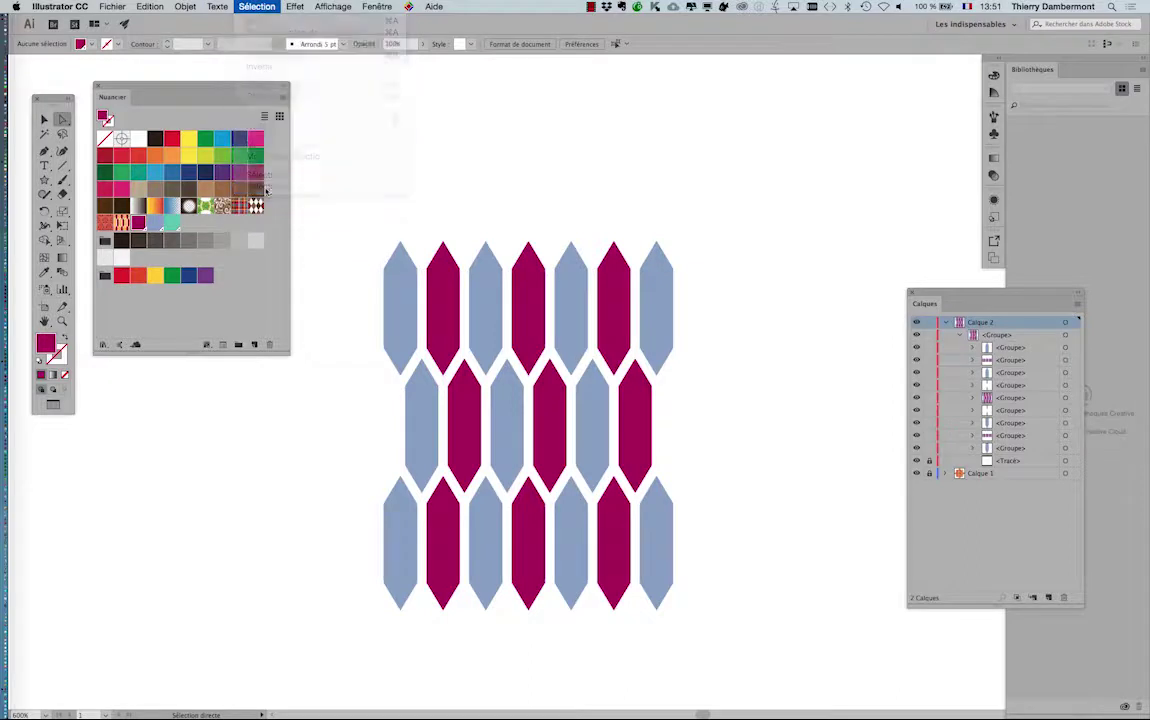
{"action": "left_click", "coordinate": [139, 191]}
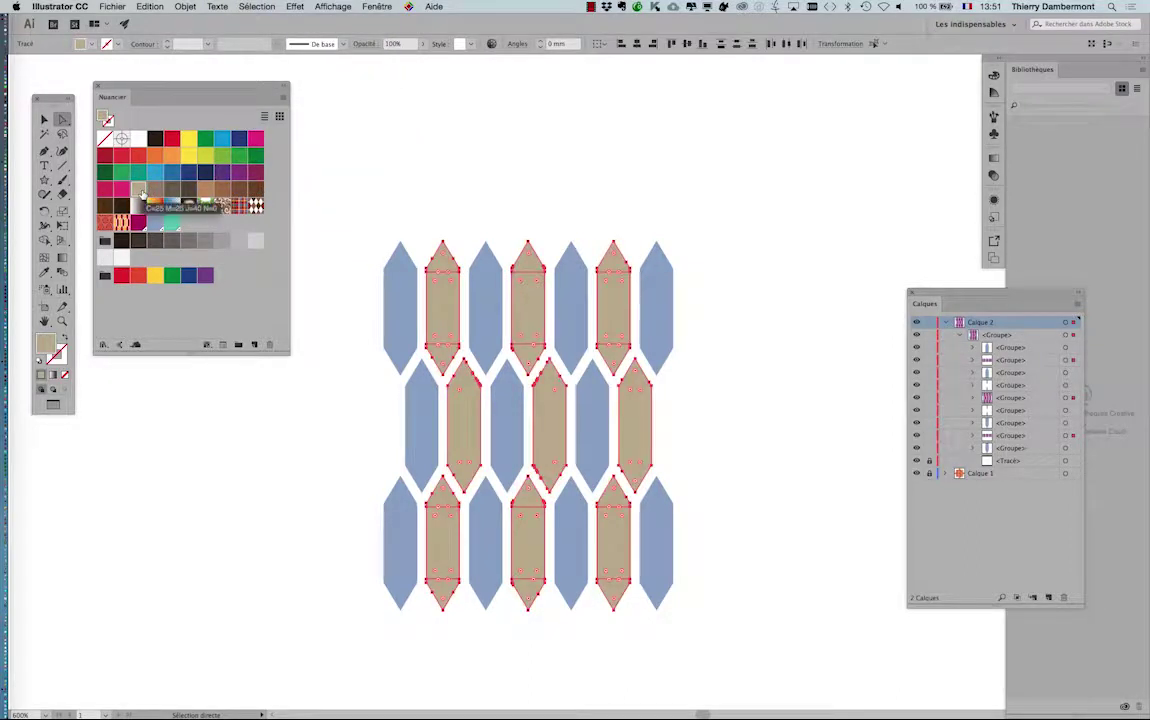
{"action": "left_click", "coordinate": [365, 192]}
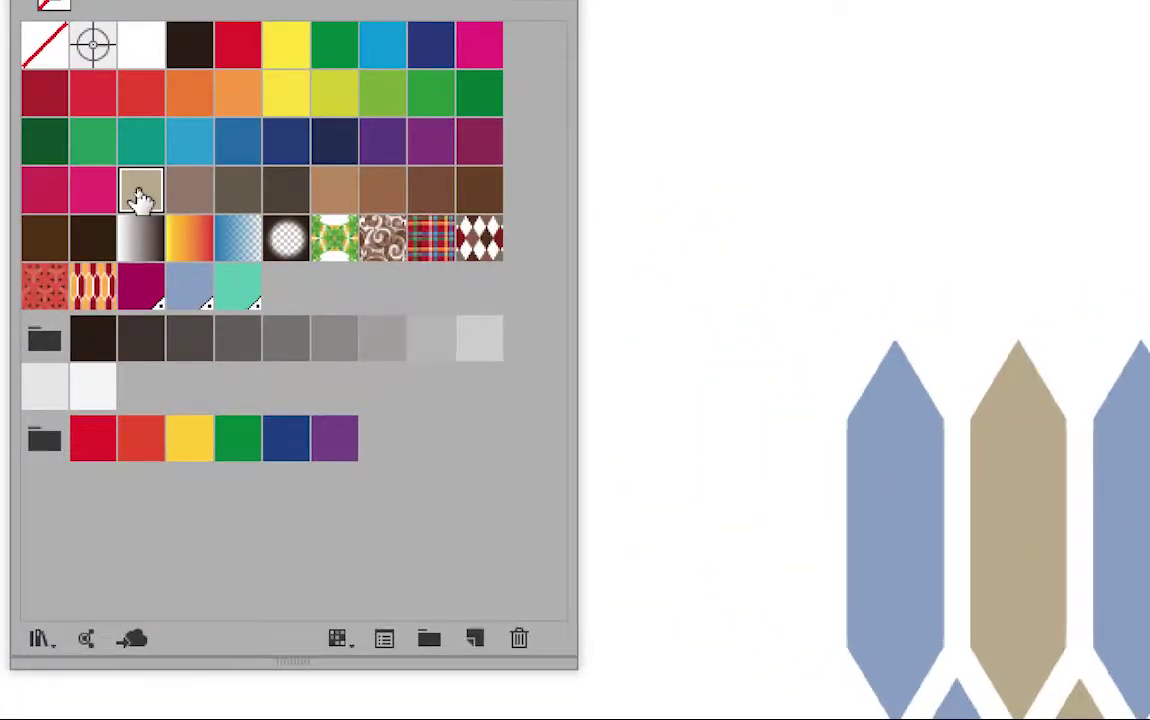
Step: Make the beige swatch C=25 M=25 J=40 N=0 a global colour and leave the artwork deselected
{"action": "double_click", "coordinate": [140, 192]}
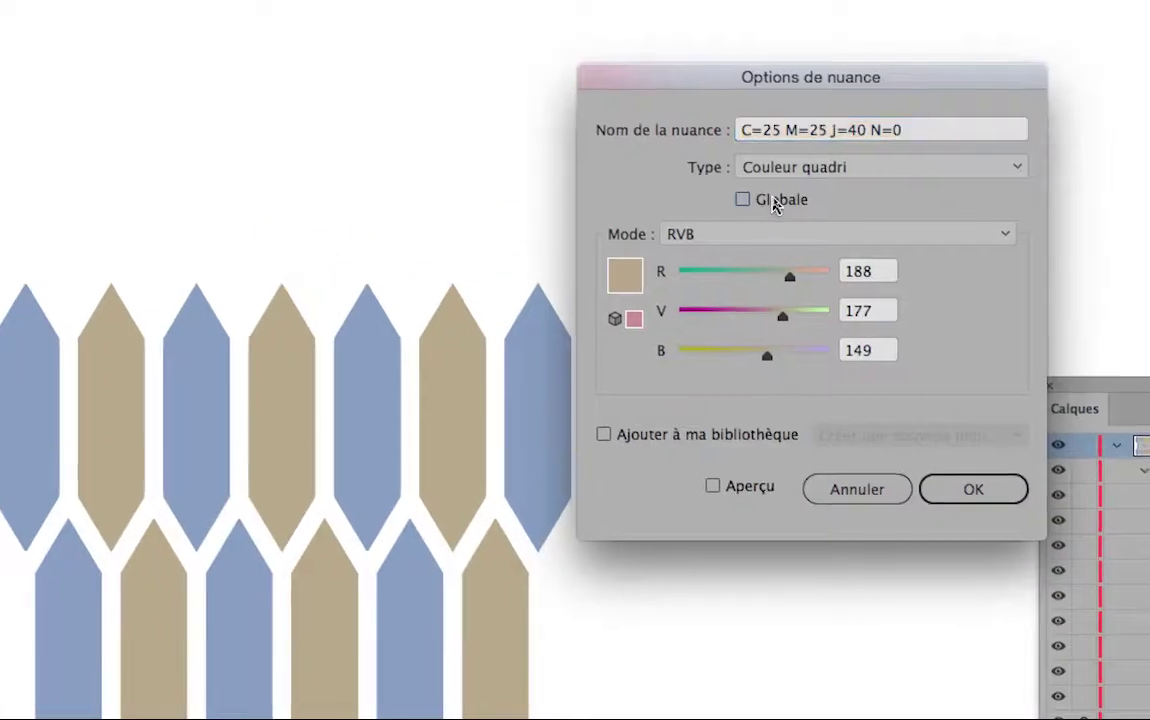
{"action": "left_click", "coordinate": [773, 200]}
{"action": "left_click", "coordinate": [853, 343]}
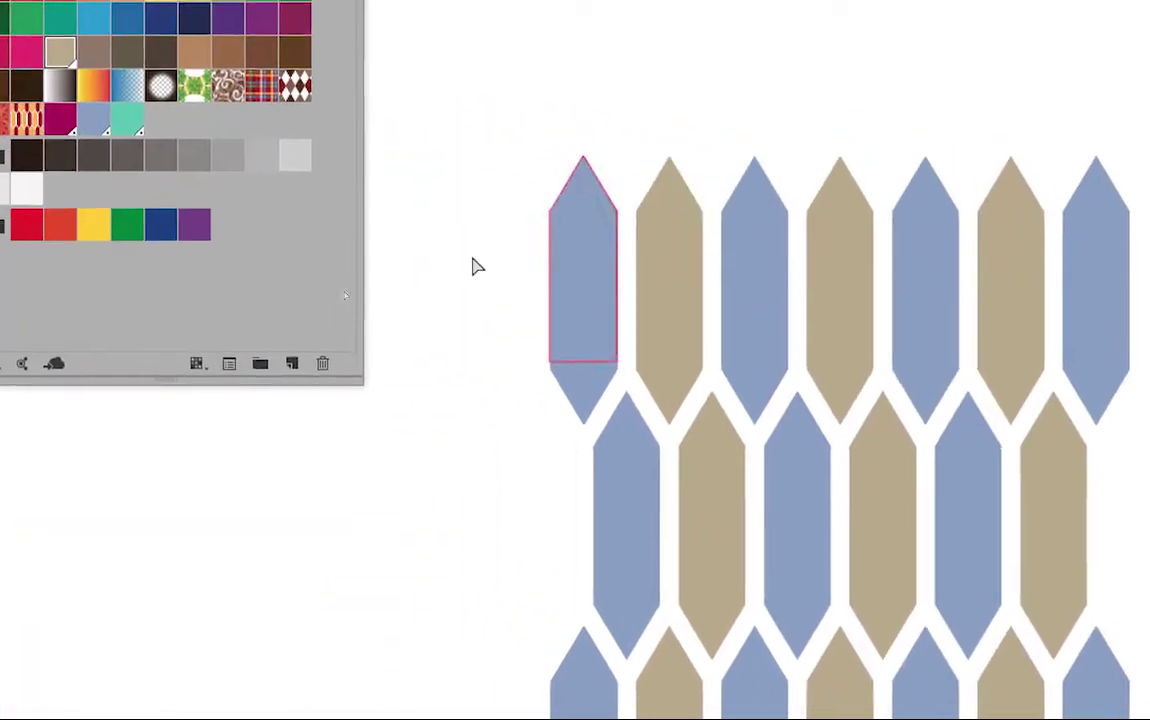
{"action": "left_click", "coordinate": [460, 252]}
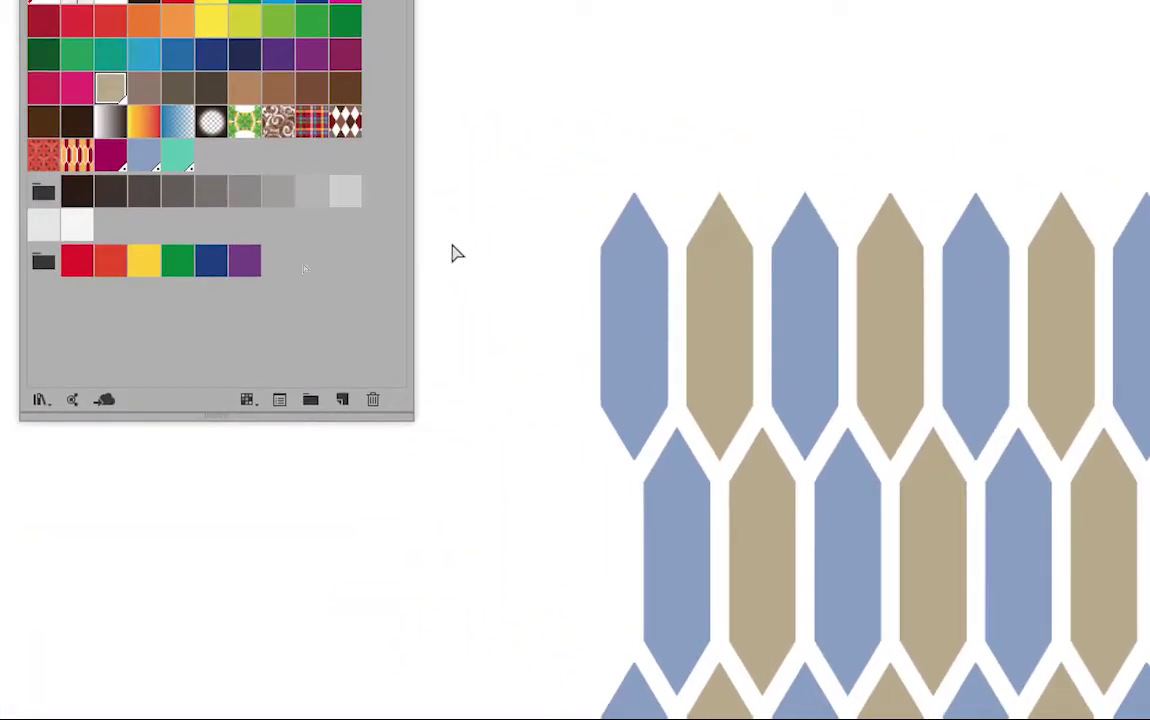
Step: Recall the saved Sélection 2, fill its shapes with the global beige swatch C=25 M=25 J=40 N=0, and deselect them
{"action": "left_click", "coordinate": [712, 280]}
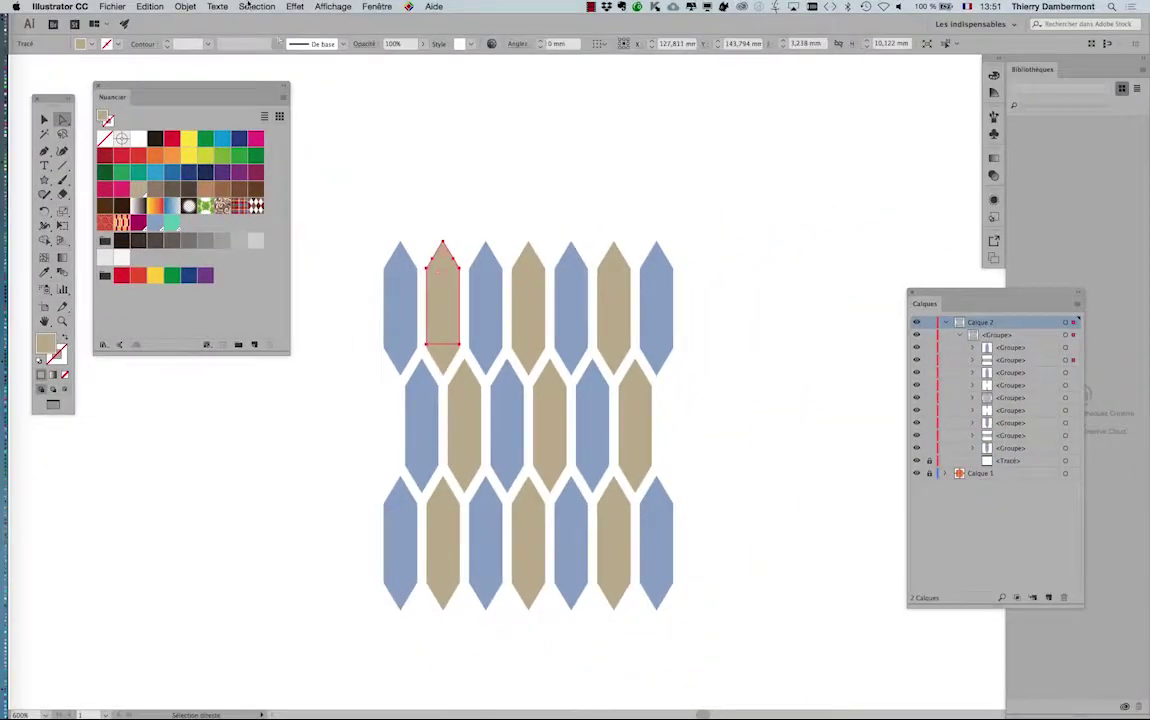
{"action": "left_click", "coordinate": [243, 5]}
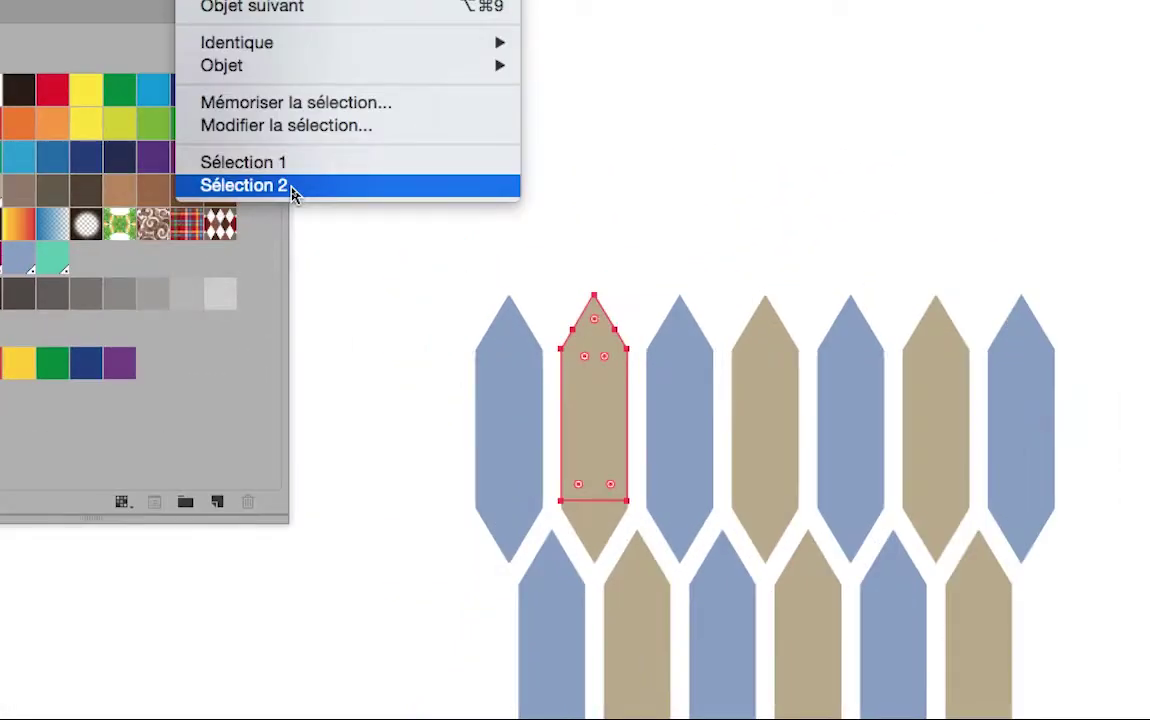
{"action": "left_click", "coordinate": [290, 187]}
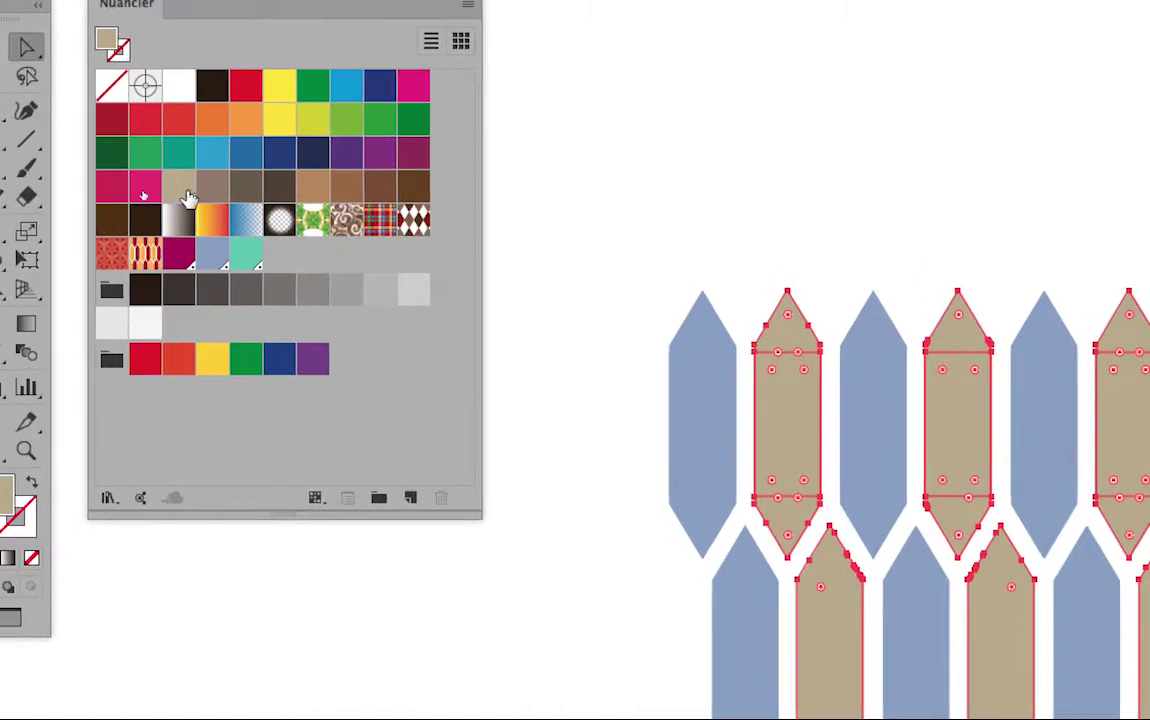
{"action": "left_click", "coordinate": [182, 192]}
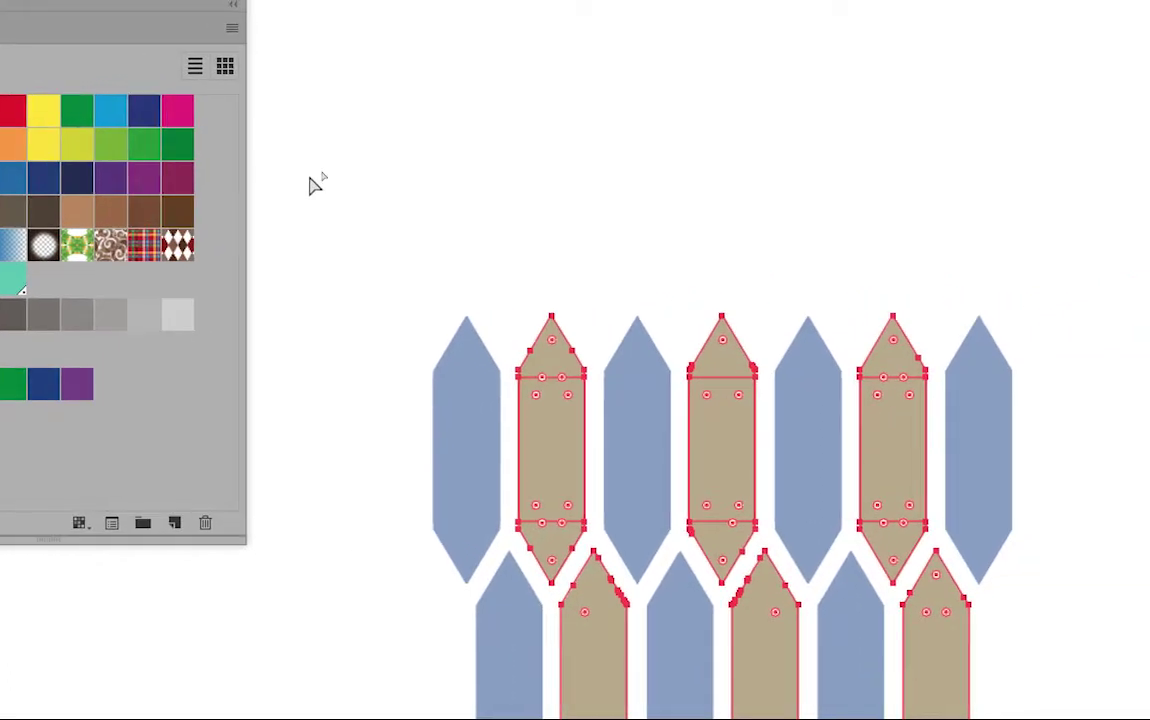
{"action": "left_click", "coordinate": [558, 153]}
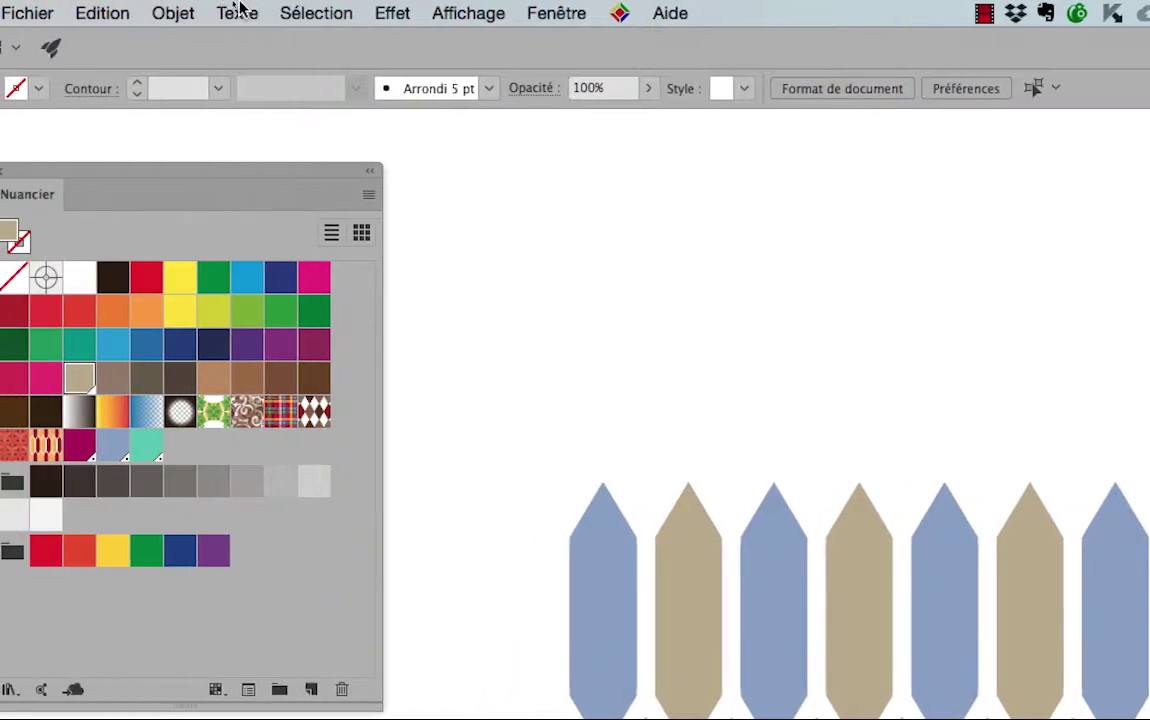
Step: Recall the saved Sélection 1 and switch the colour mode of its PANTONE 7681 C swatch to RVB
{"action": "left_click", "coordinate": [316, 13]}
{"action": "left_click", "coordinate": [305, 344]}
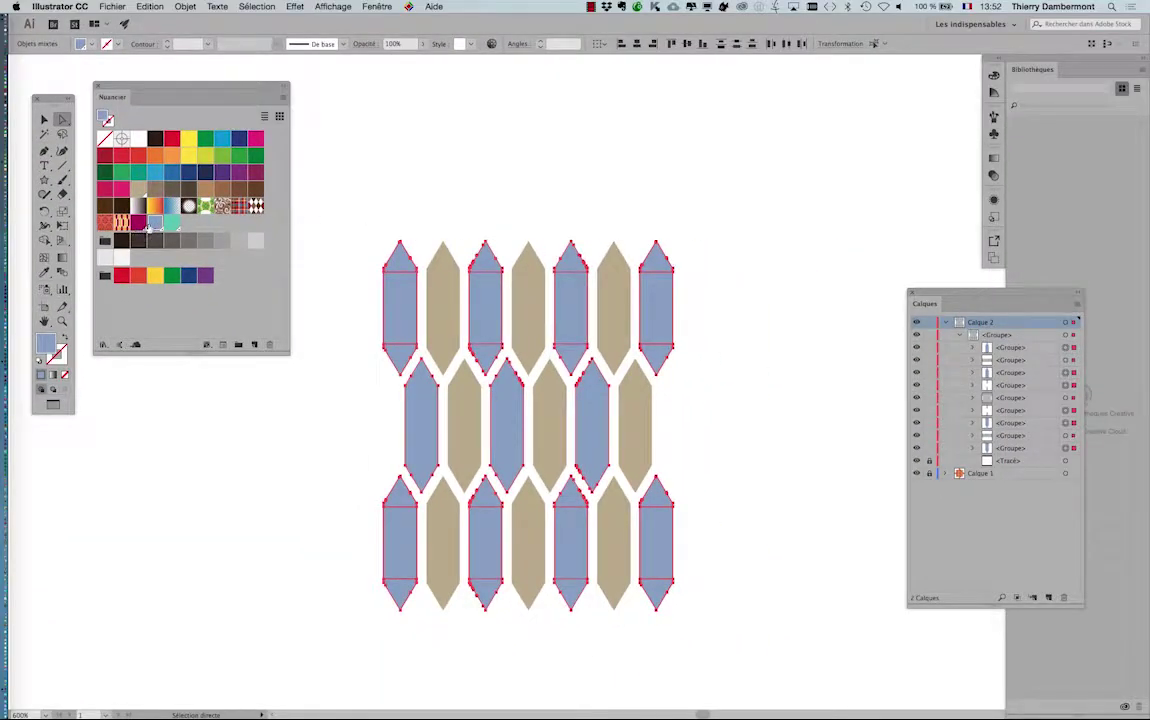
{"action": "double_click", "coordinate": [152, 224]}
{"action": "left_click_drag", "start_coordinate": [728, 141], "coordinate": [635, 101]}
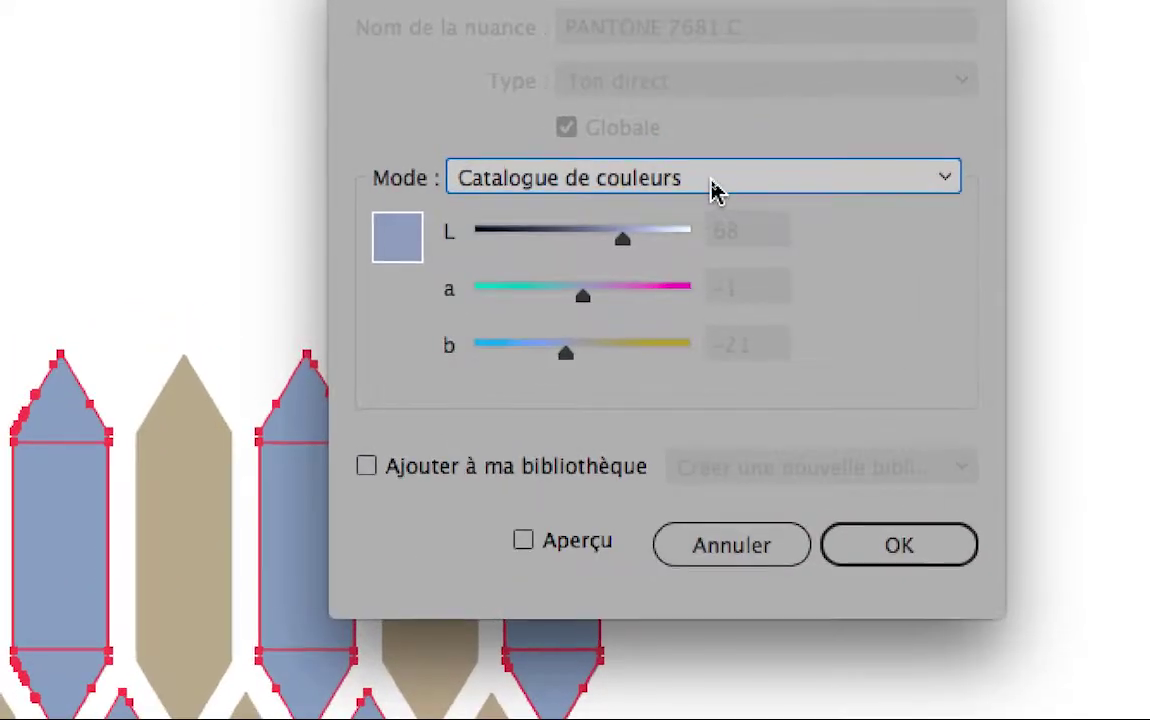
{"action": "left_click", "coordinate": [713, 184]}
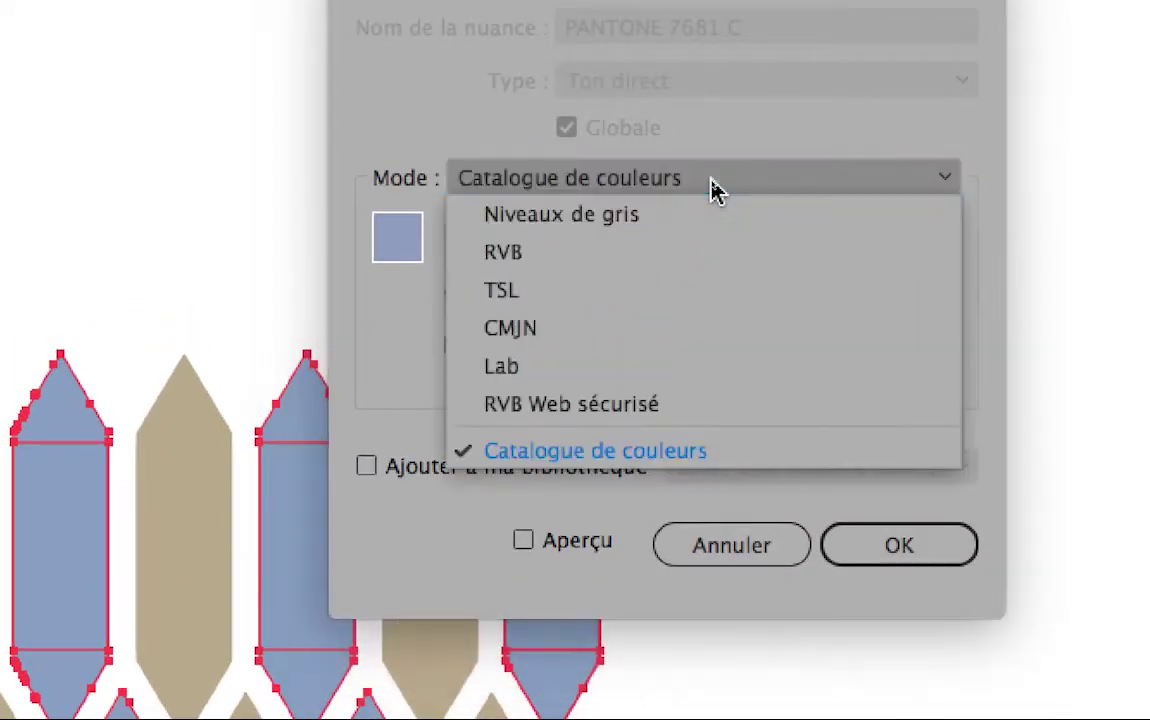
{"action": "left_click", "coordinate": [700, 252]}
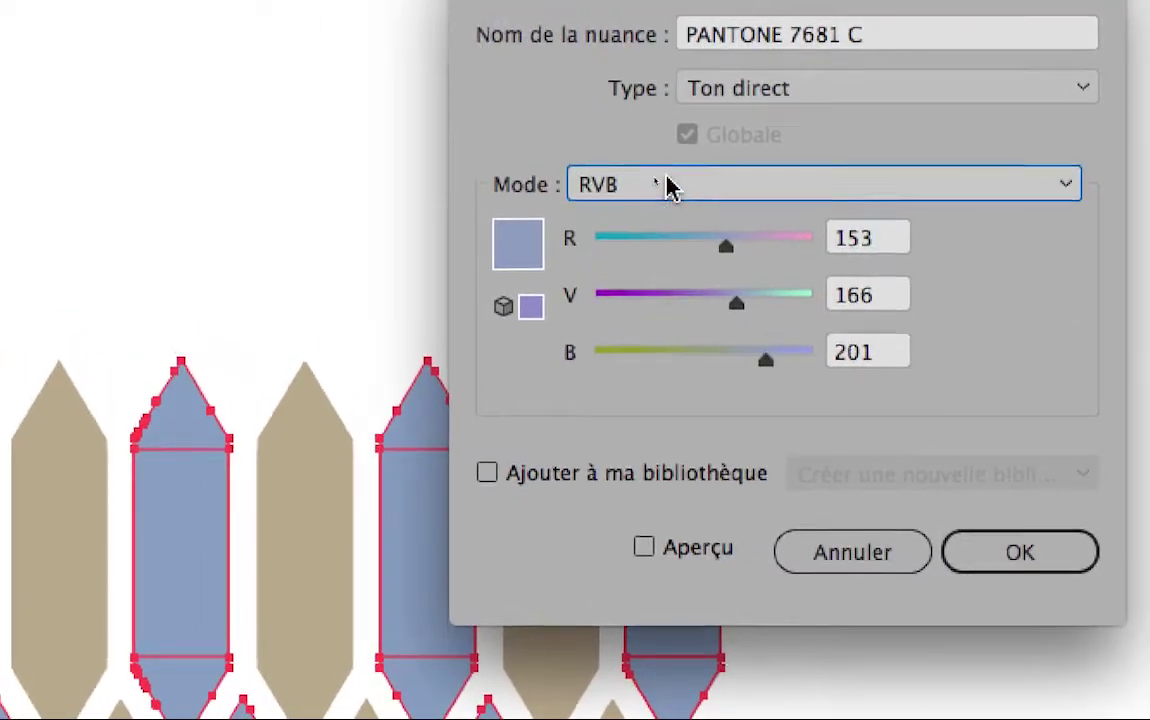
Step: Try CMJN as the PANTONE 7681 C swatch's colour mode, return it to RVB, and accept the swatch options
{"action": "left_click", "coordinate": [601, 180]}
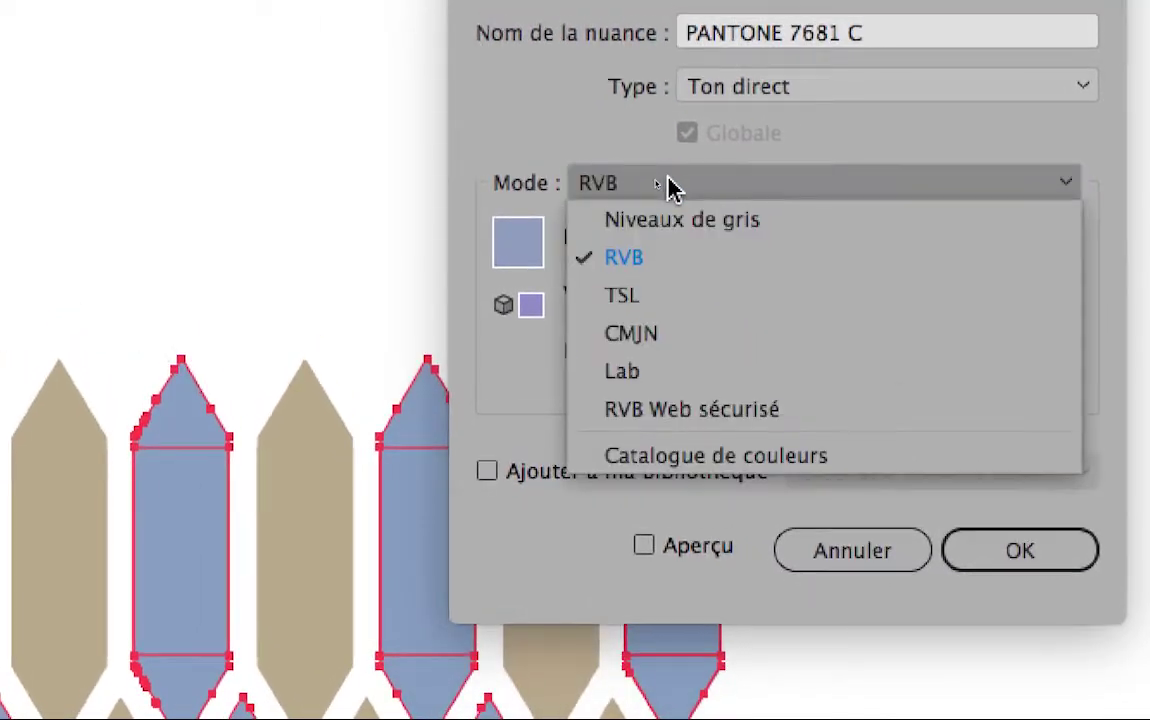
{"action": "left_click", "coordinate": [665, 333]}
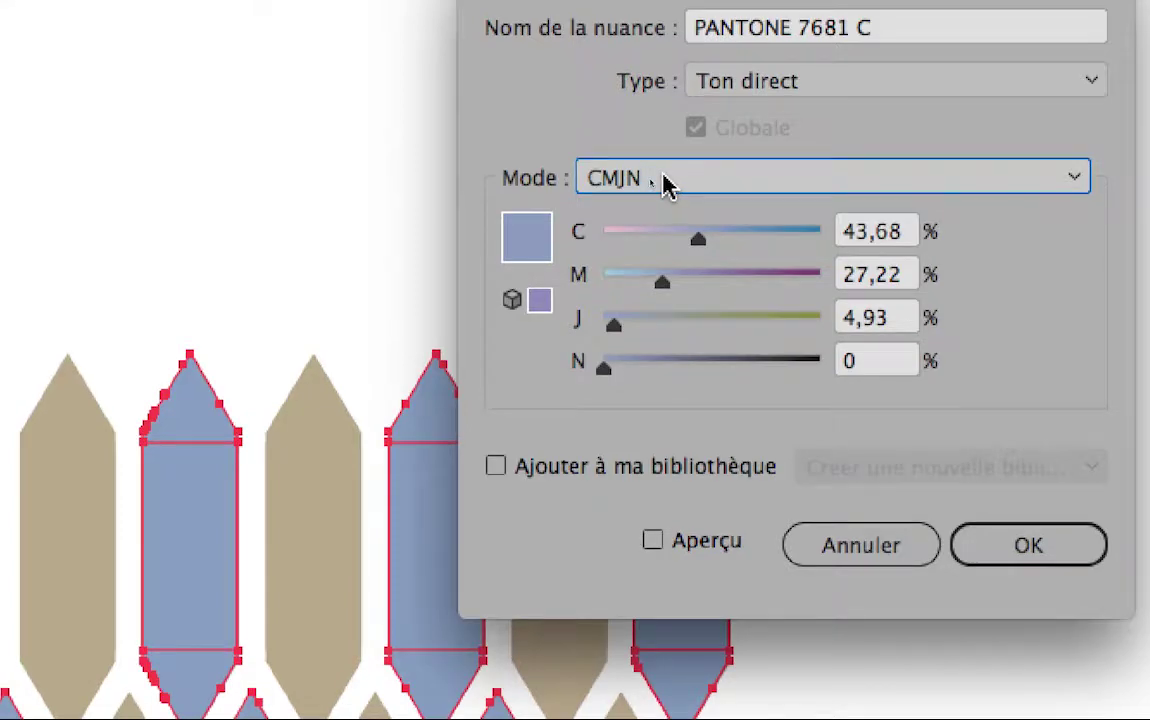
{"action": "left_click", "coordinate": [665, 185]}
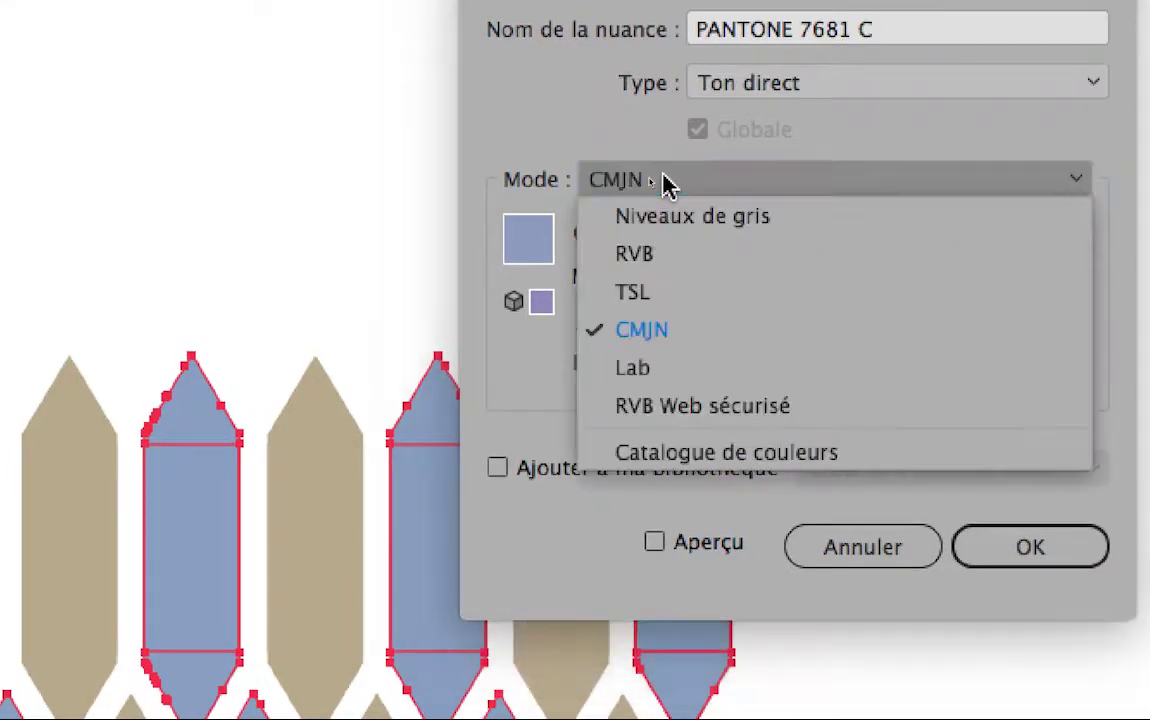
{"action": "left_click", "coordinate": [665, 256]}
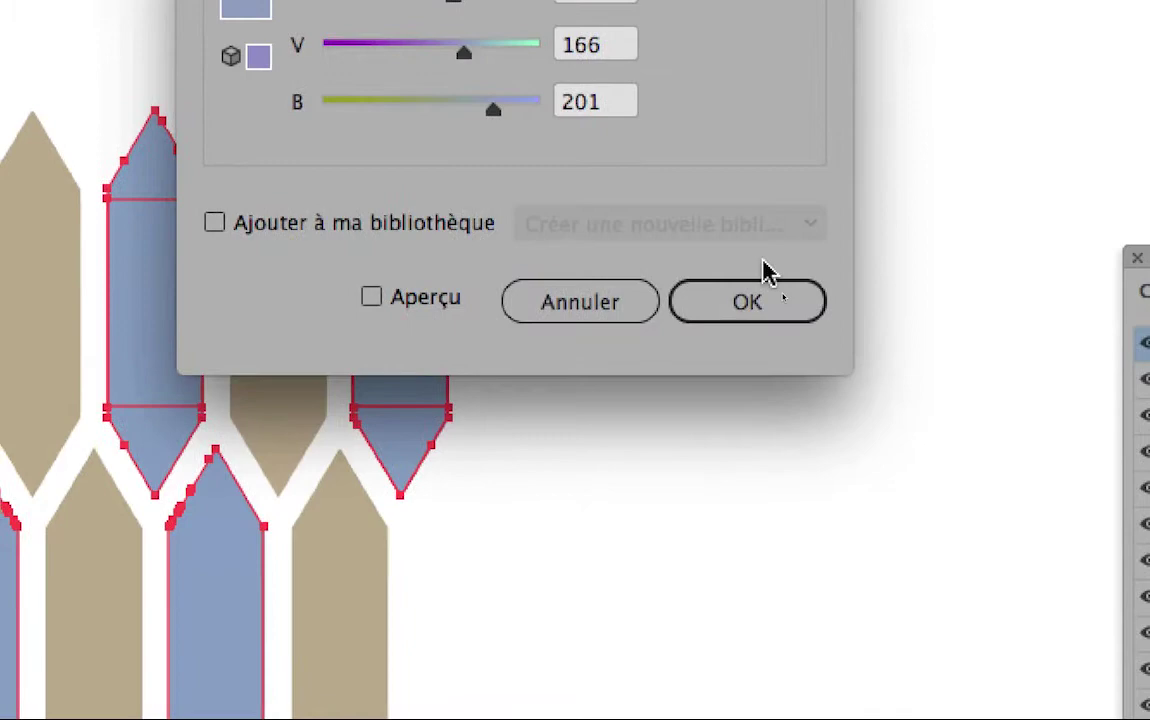
{"action": "left_click", "coordinate": [1058, 549]}
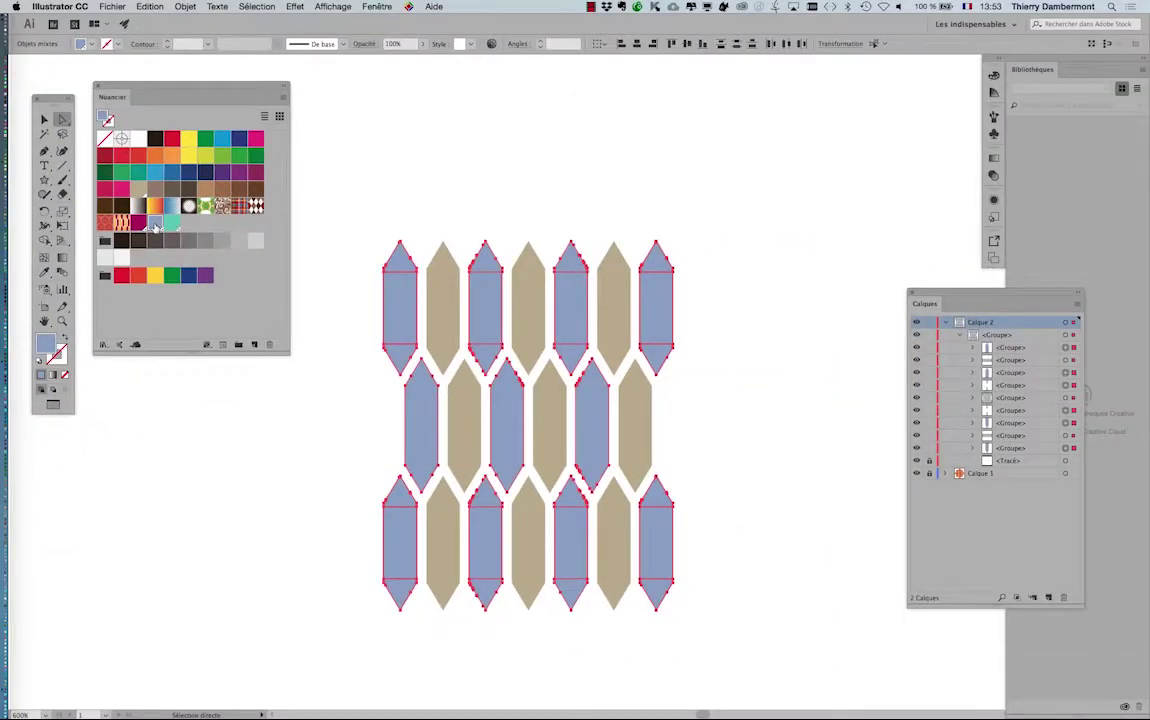
Step: Change the PANTONE 7681 C swatch's type to Couleur quadri and deselect the blue shapes
{"action": "double_click", "coordinate": [155, 224]}
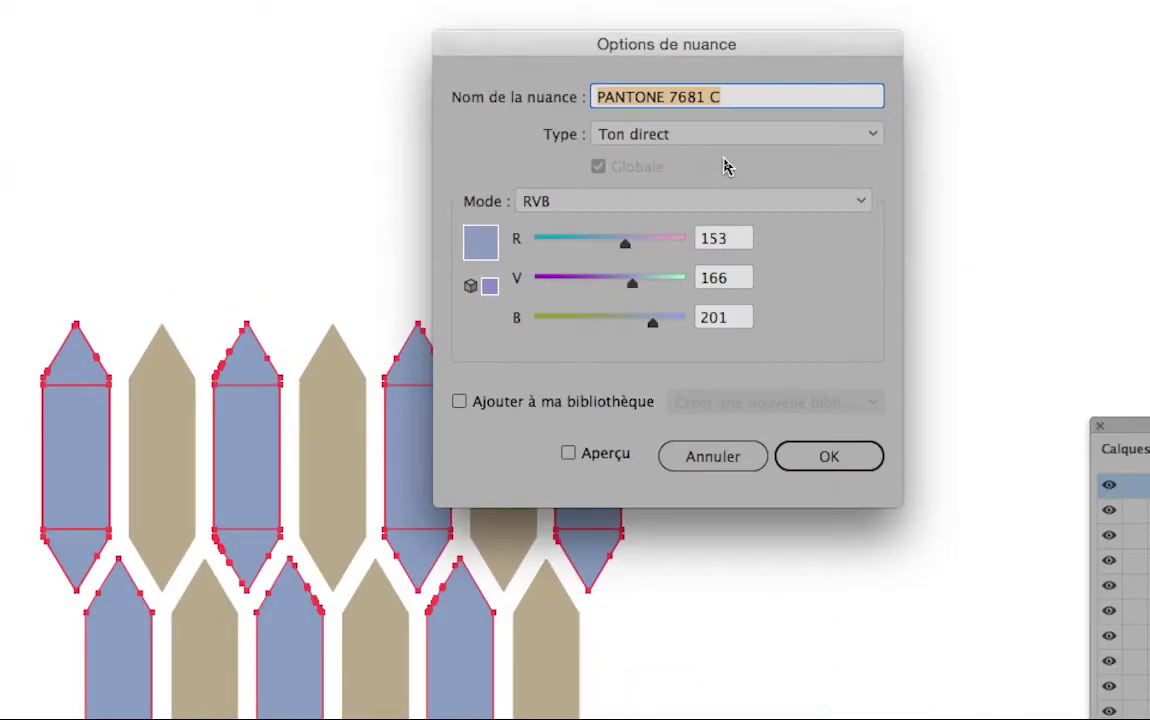
{"action": "left_click", "coordinate": [709, 150]}
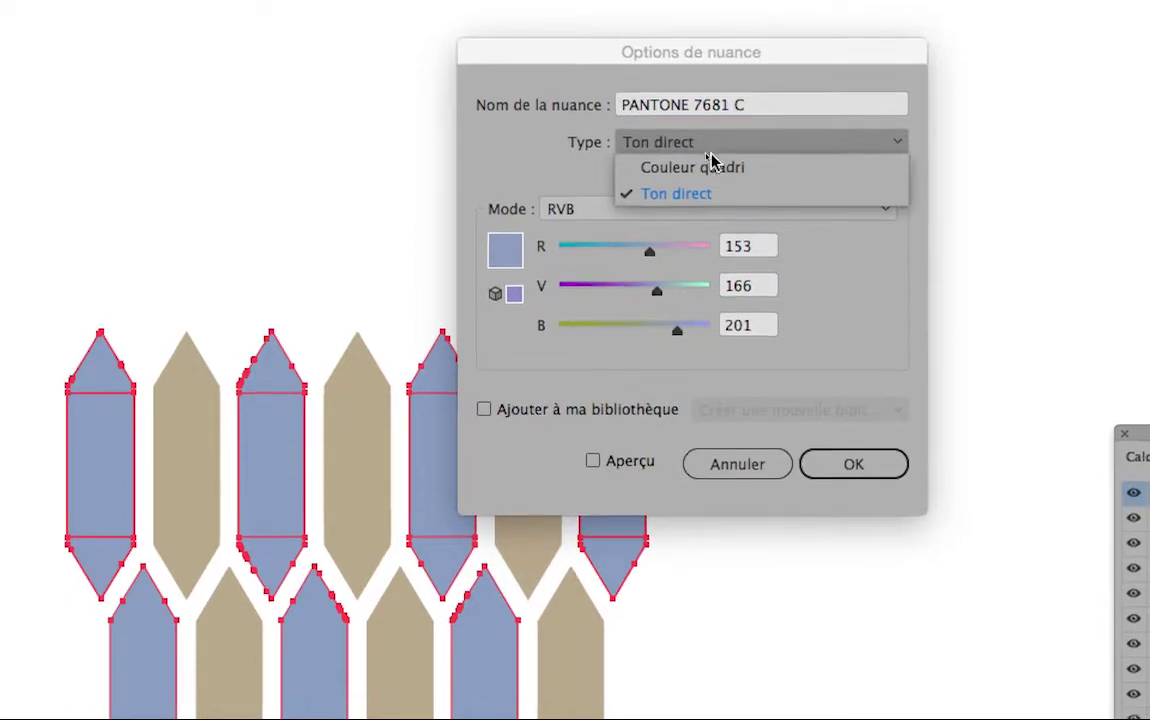
{"action": "left_click", "coordinate": [712, 165]}
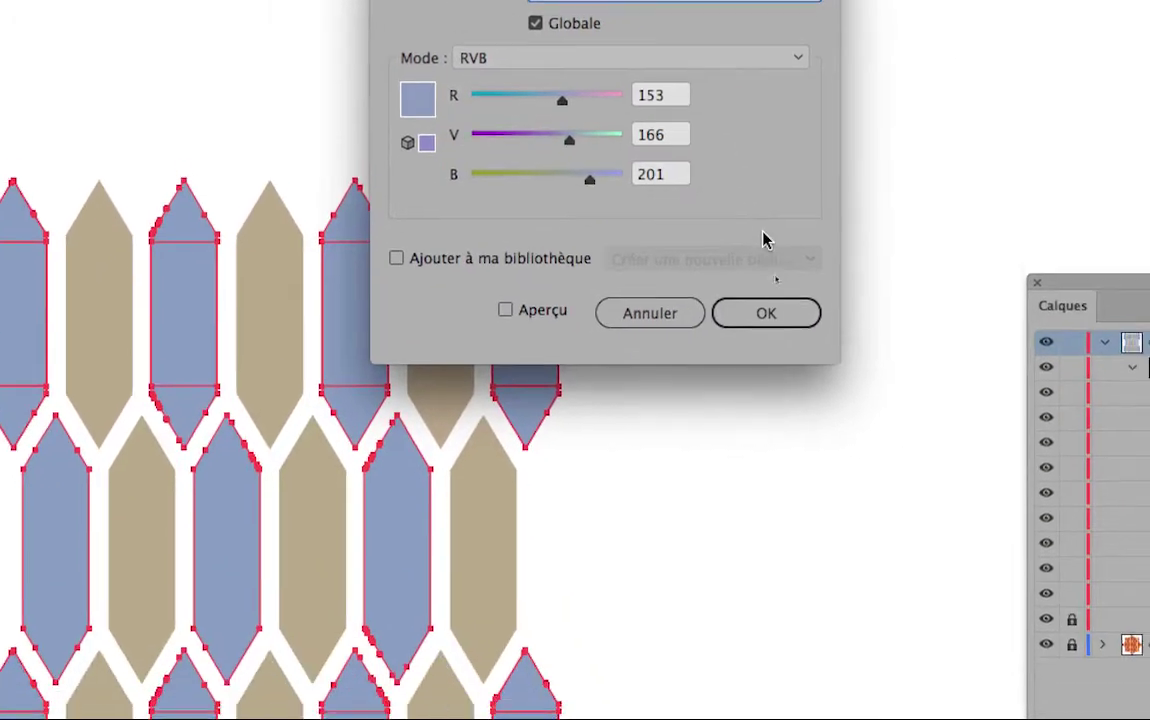
{"action": "left_click", "coordinate": [766, 313]}
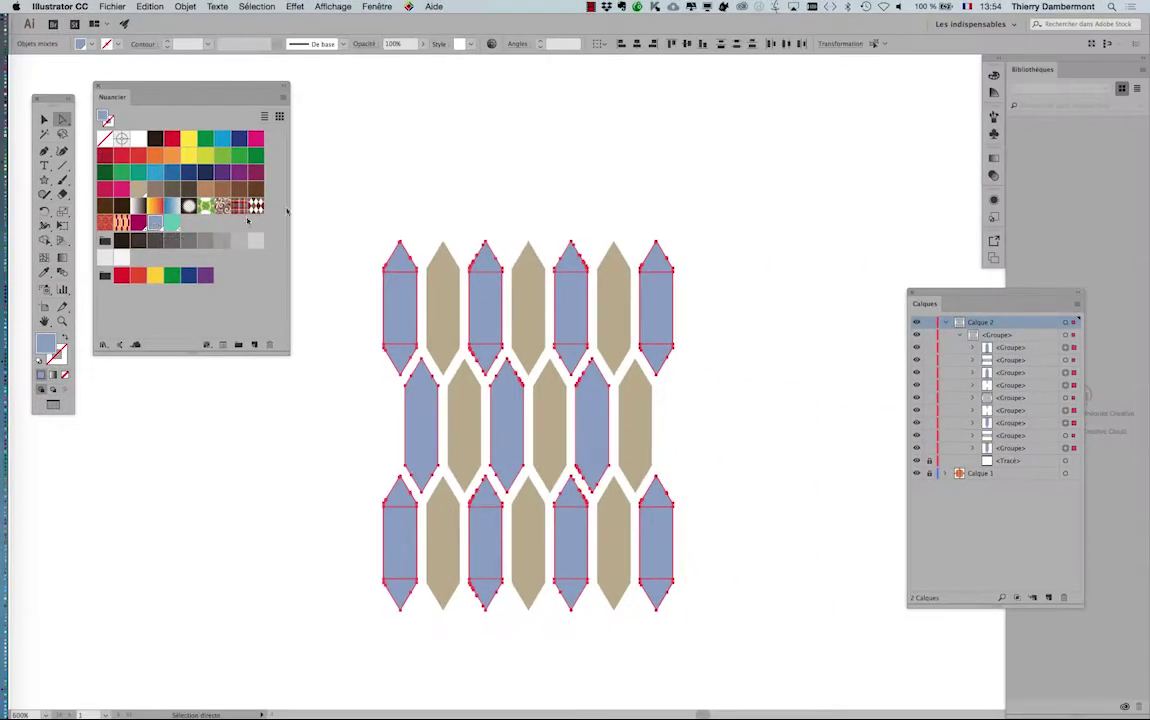
{"action": "left_click", "coordinate": [396, 185]}
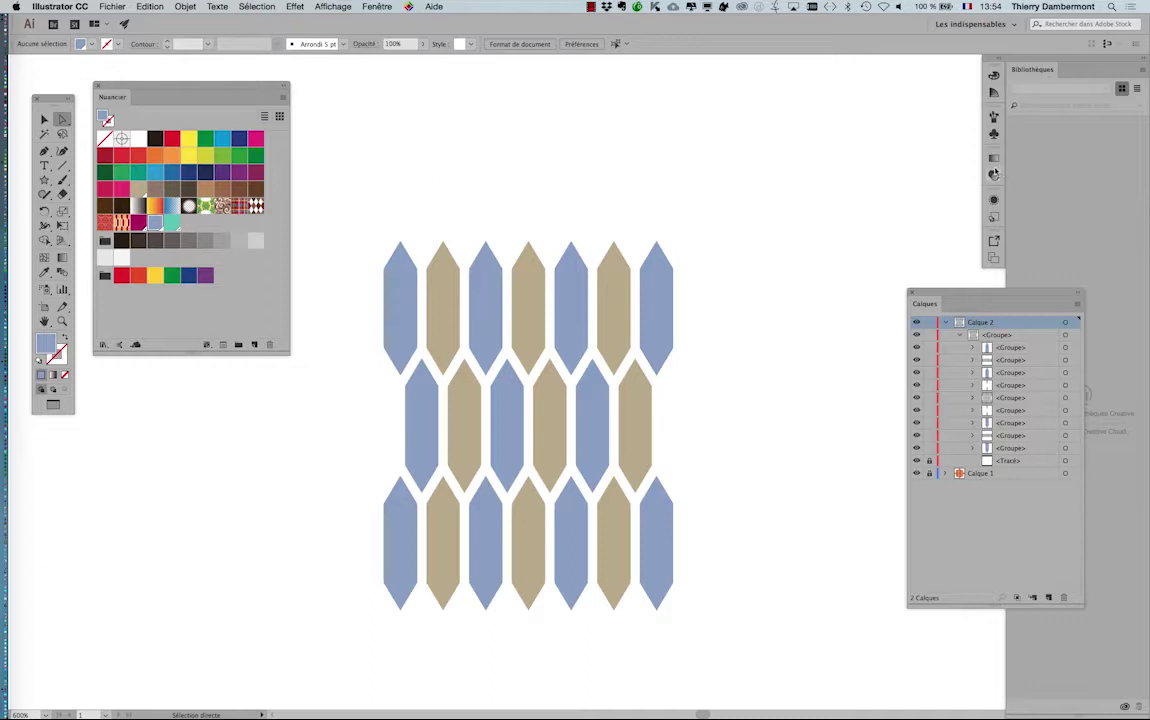
Step: Open the PANTONE+ Solid Coated colour library and select all its colours from PANTONE Yellow C to PANTONE Black 7 C
{"action": "left_click", "coordinate": [103, 344]}
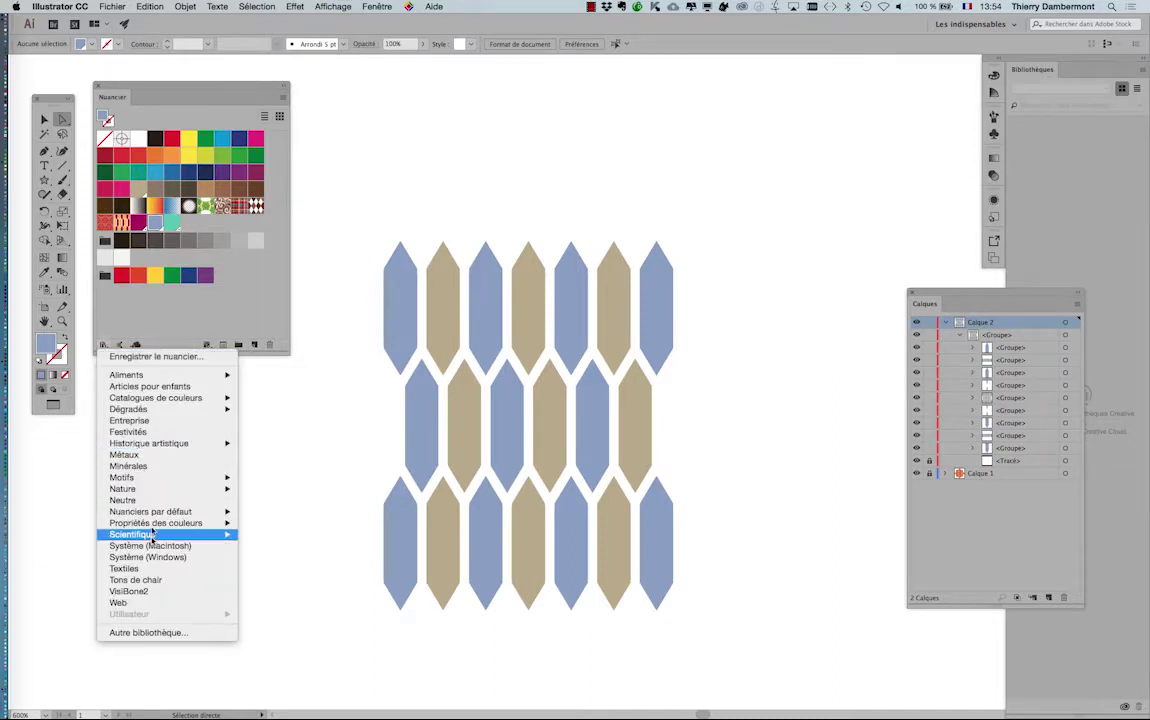
{"action": "mouse_move", "coordinate": [141, 400]}
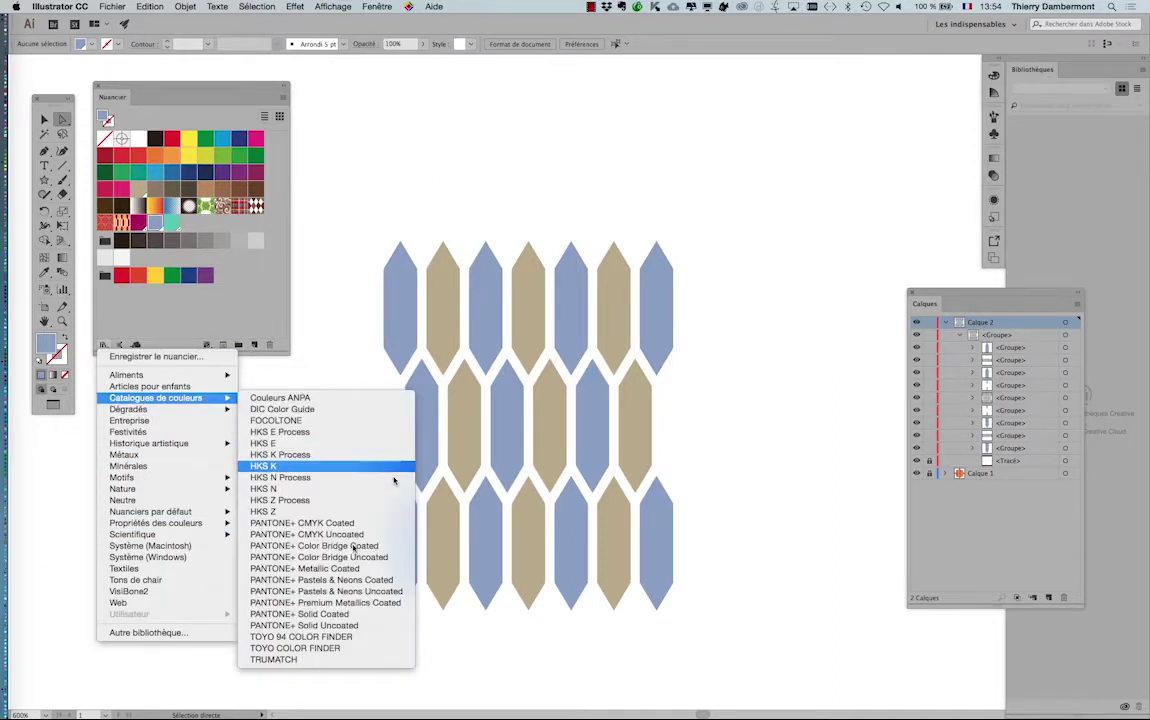
{"action": "left_click", "coordinate": [362, 615]}
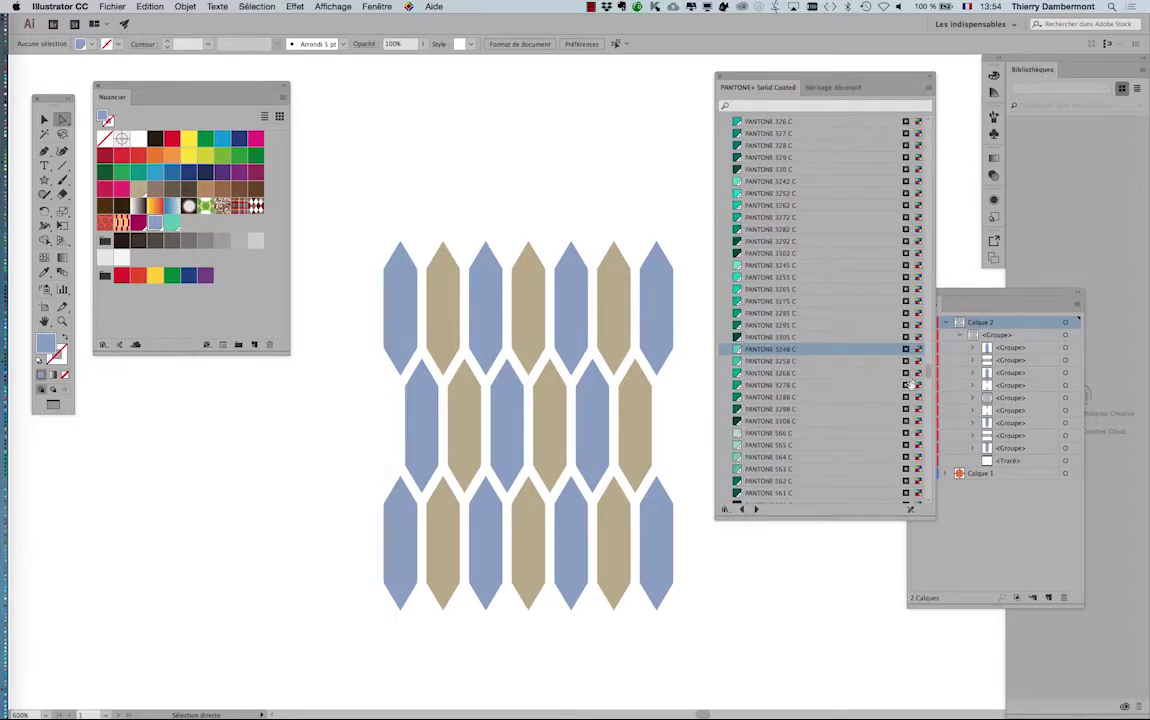
{"action": "left_click_drag", "start_coordinate": [928, 372], "coordinate": [957, 62]}
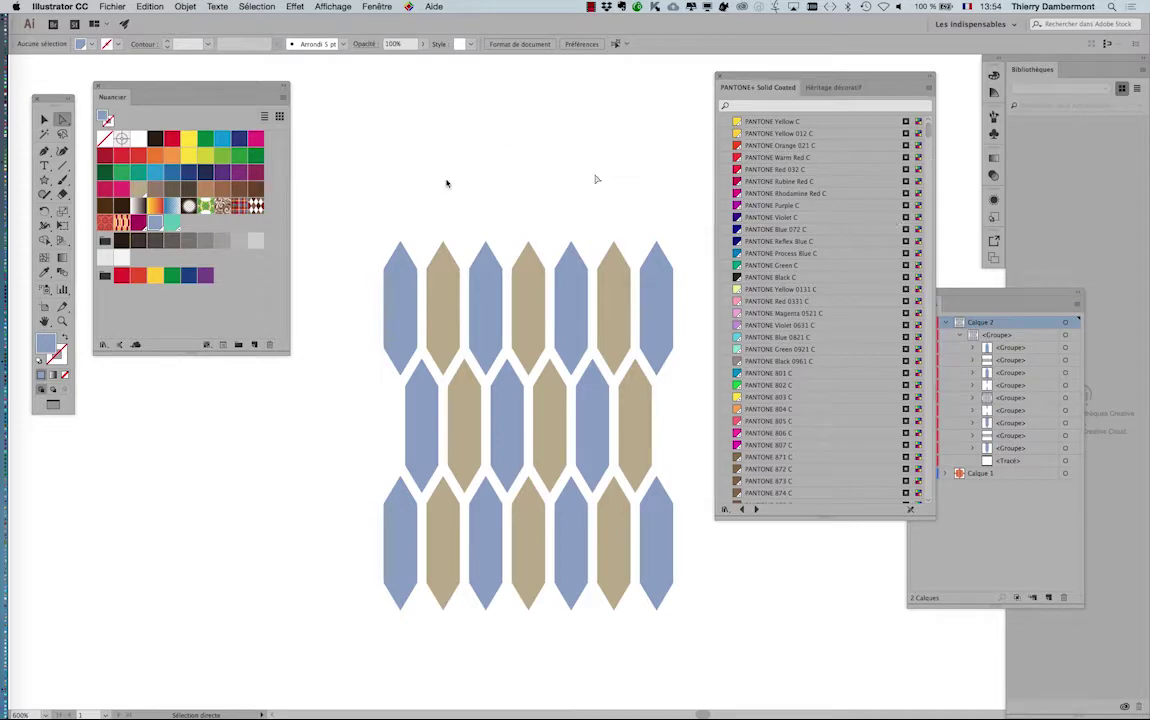
{"action": "left_click", "coordinate": [776, 122]}
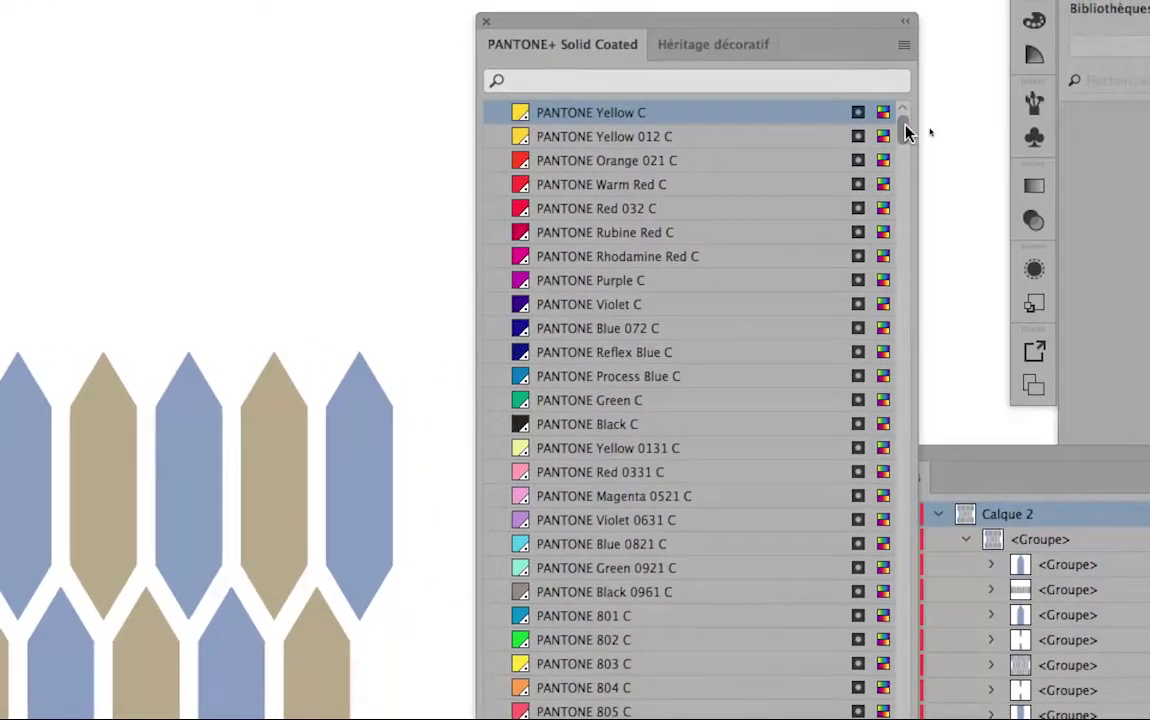
{"action": "left_click_drag", "start_coordinate": [908, 130], "coordinate": [865, 719]}
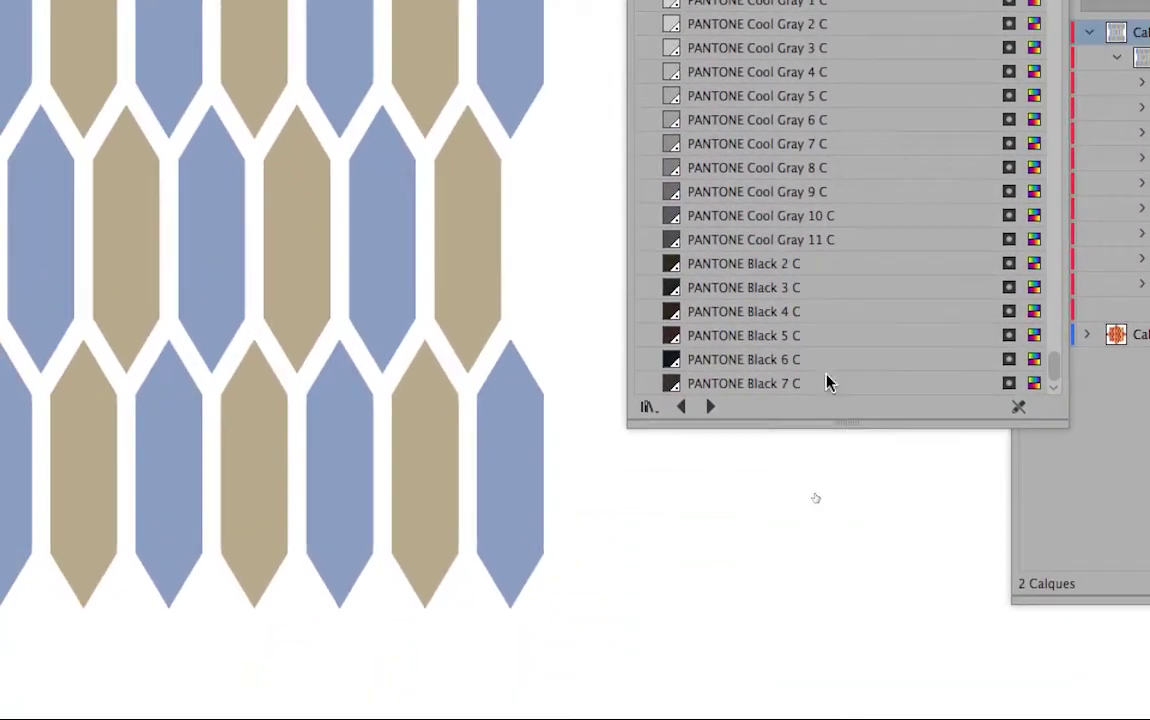
{"action": "left_click", "coordinate": [751, 308], "text": "shift"}
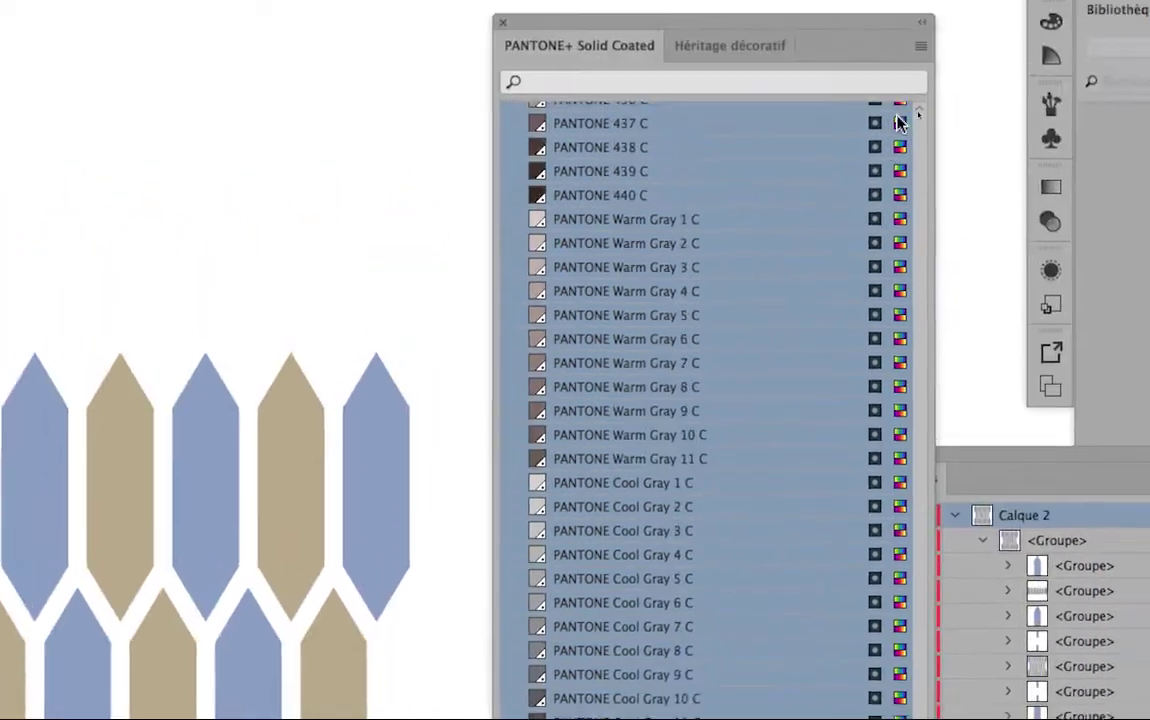
Step: Close the PANTONE+ Solid Coated library without adding the selected range, and move the Nuancier panel slightly closer to the artwork
{"action": "left_click", "coordinate": [904, 99]}
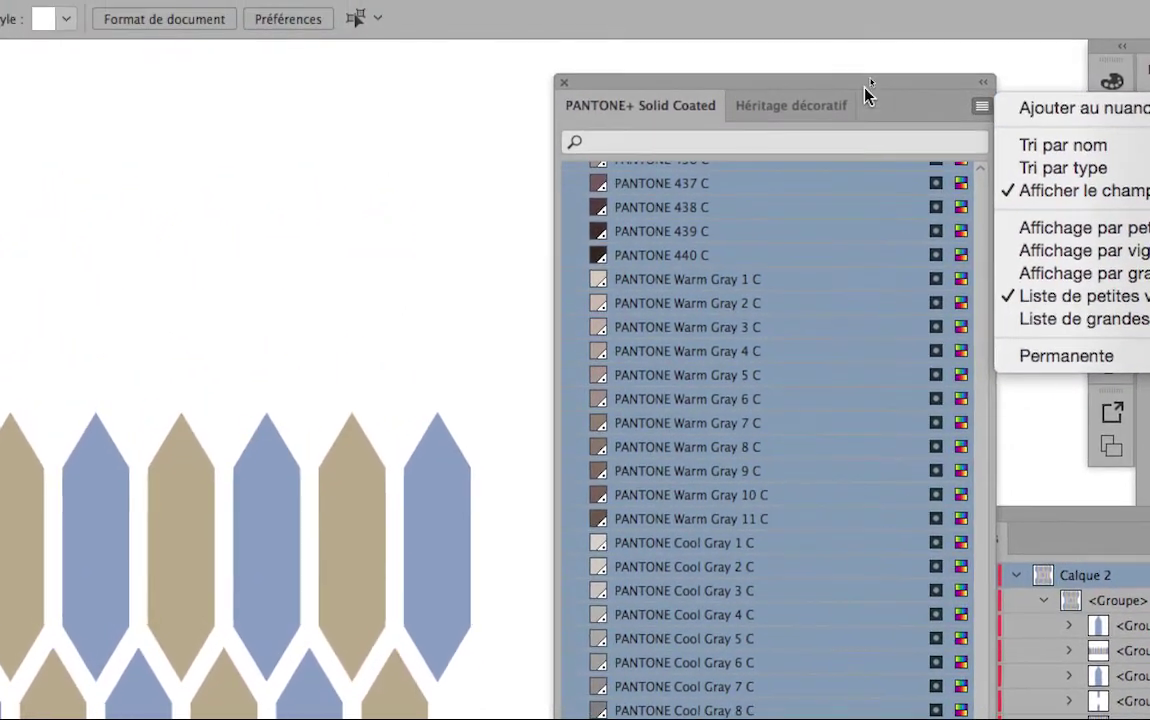
{"action": "left_click", "coordinate": [790, 76]}
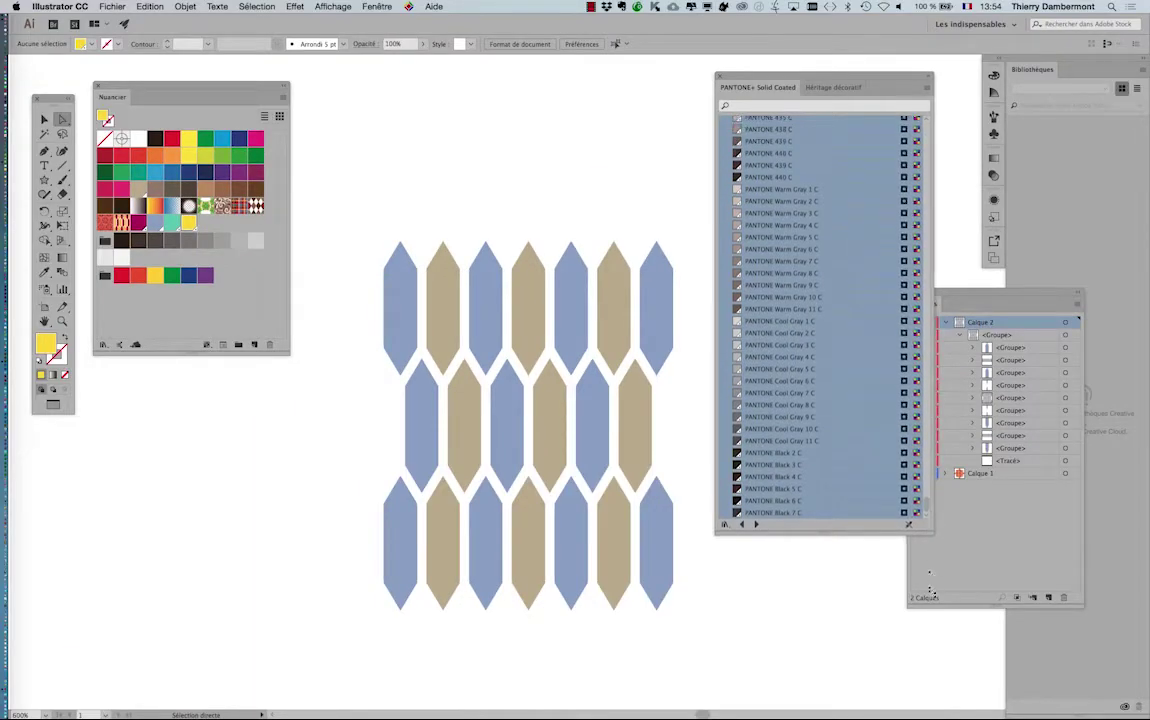
{"action": "left_click_drag", "start_coordinate": [933, 519], "coordinate": [933, 595]}
{"action": "left_click", "coordinate": [719, 77]}
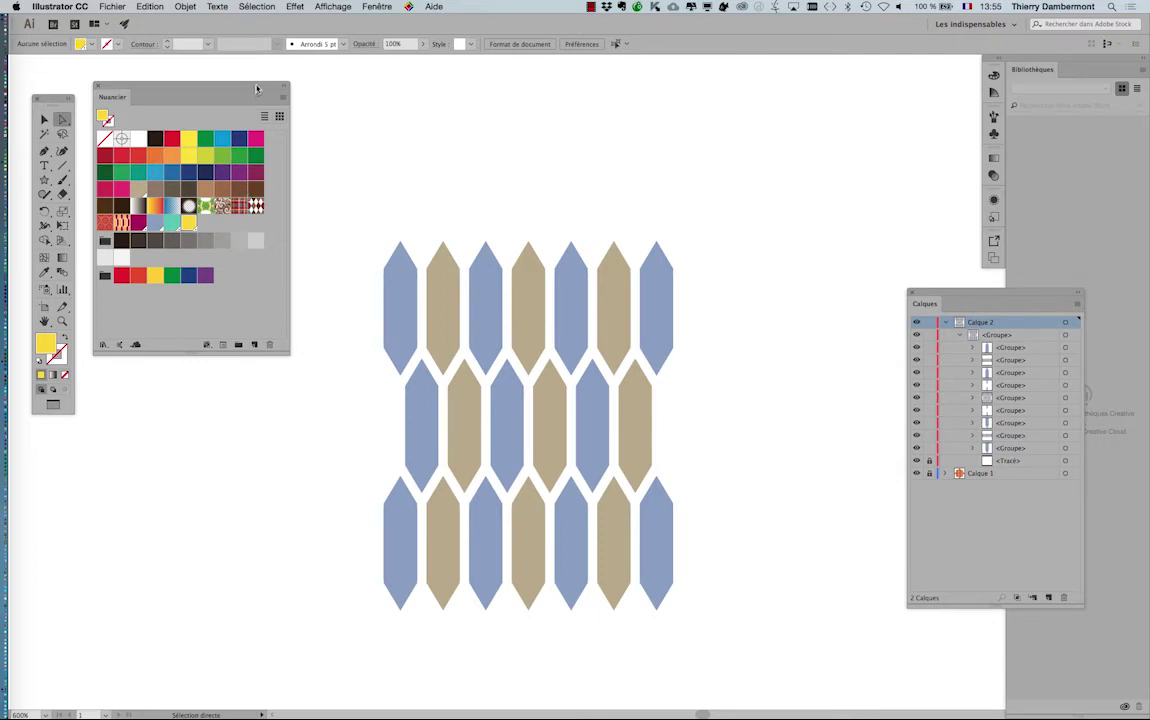
{"action": "left_click_drag", "start_coordinate": [256, 89], "coordinate": [288, 112]}
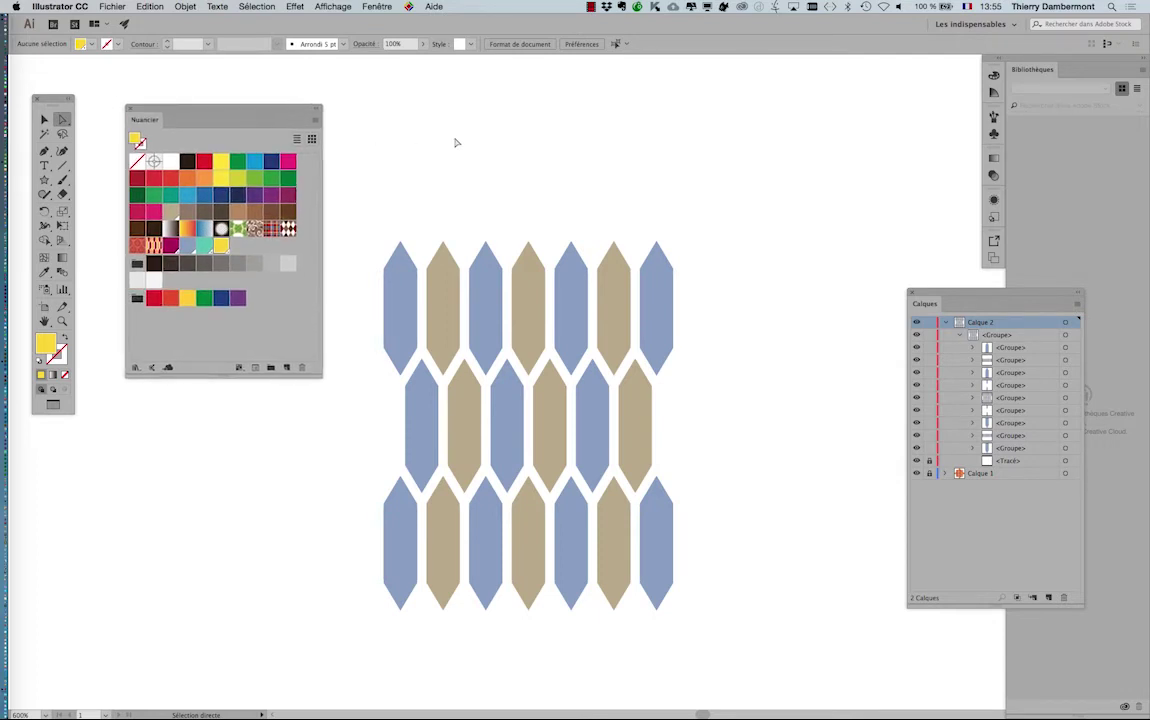